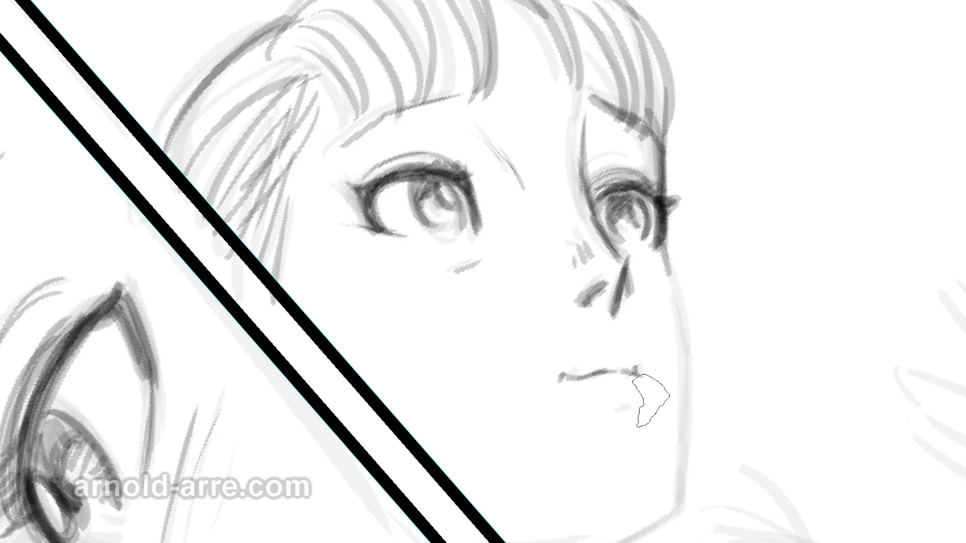
- Draw the girl's lower-lip shadow and firm up her brow, face contour, chin and jawline over the light sketch
{"action": "left_click_drag", "start_coordinate": [600, 402], "coordinate": [631, 404]}
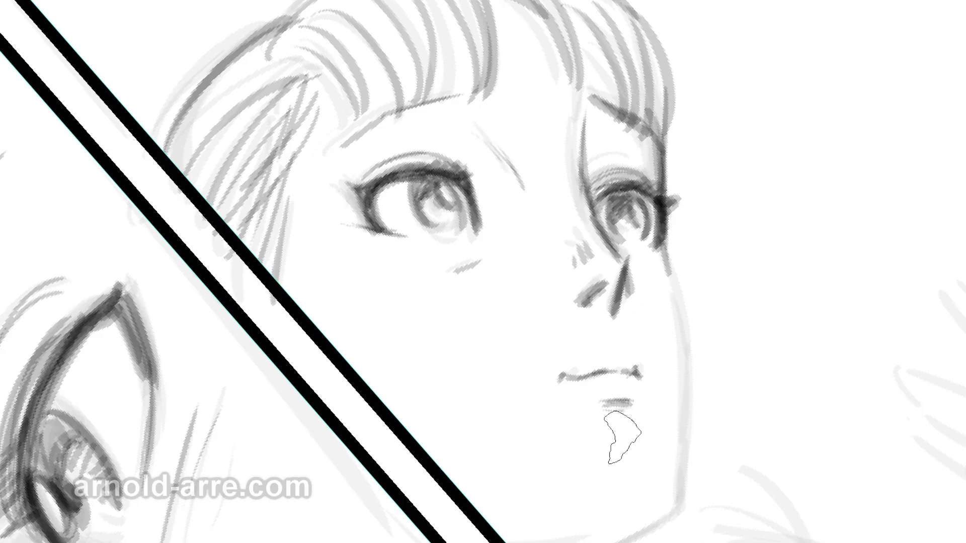
{"action": "left_click_drag", "start_coordinate": [636, 114], "coordinate": [662, 150]}
{"action": "mouse_move", "coordinate": [589, 55]}
{"action": "left_mouse_down"}
{"action": "mouse_move", "coordinate": [642, 137]}
{"action": "mouse_move", "coordinate": [677, 226]}
{"action": "left_mouse_up"}
{"action": "mouse_move", "coordinate": [660, 151]}
{"action": "left_mouse_down"}
{"action": "mouse_move", "coordinate": [690, 280]}
{"action": "mouse_move", "coordinate": [699, 429]}
{"action": "mouse_move", "coordinate": [706, 405]}
{"action": "mouse_move", "coordinate": [686, 518]}
{"action": "mouse_move", "coordinate": [694, 522]}
{"action": "mouse_move", "coordinate": [686, 524]}
{"action": "left_mouse_up"}
{"action": "left_click_drag", "start_coordinate": [739, 463], "coordinate": [729, 356]}
{"action": "left_click_drag", "start_coordinate": [521, 465], "coordinate": [604, 461]}
{"action": "mouse_move", "coordinate": [667, 456]}
{"action": "left_mouse_down"}
{"action": "mouse_move", "coordinate": [601, 479]}
{"action": "mouse_move", "coordinate": [555, 512]}
{"action": "left_mouse_up"}
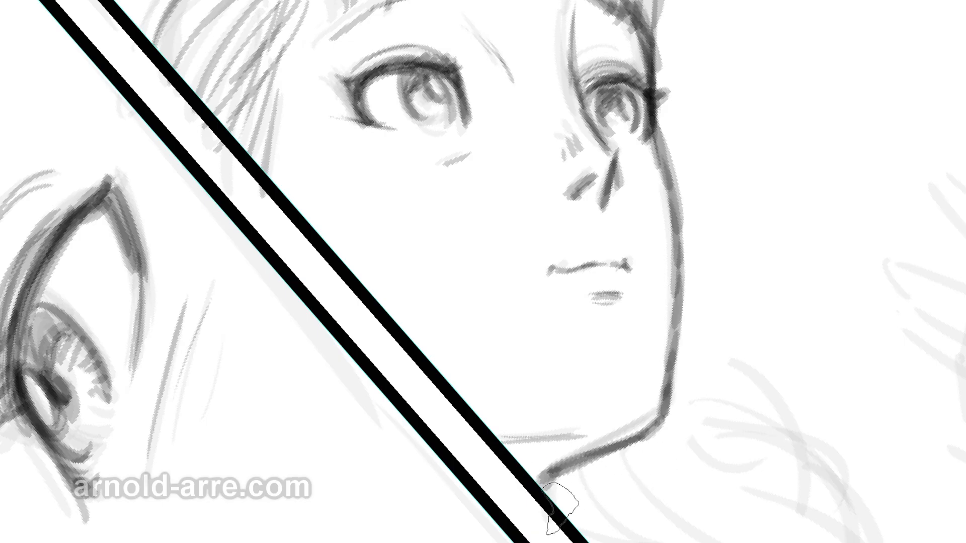
- Draw the girl's neck and collar lines below her chin, beside the panel border
{"action": "left_click_drag", "start_coordinate": [76, 240], "coordinate": [391, 177]}
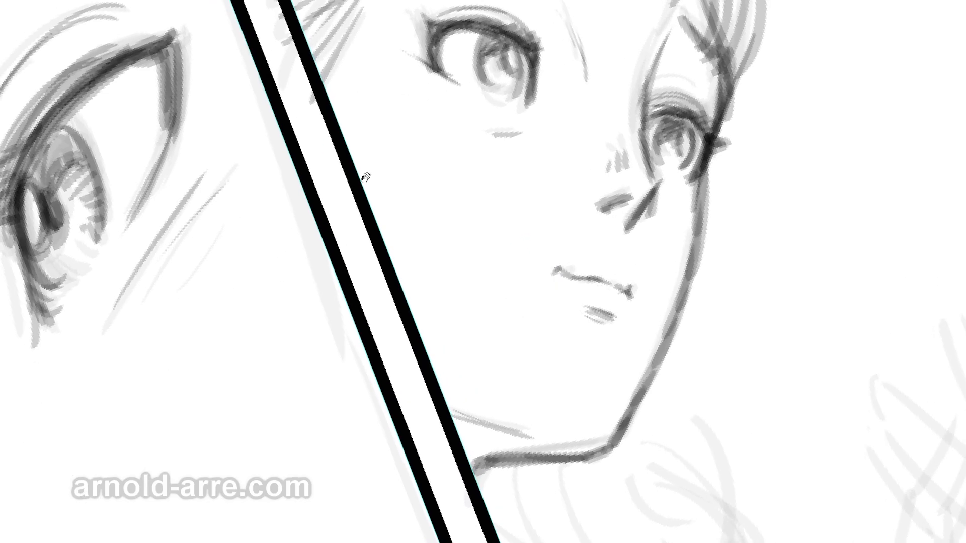
{"action": "left_click", "coordinate": [440, 275], "text": "alt"}
{"action": "left_click", "coordinate": [533, 274], "text": "alt"}
{"action": "left_click", "coordinate": [533, 274], "text": "alt"}
{"action": "left_click_drag", "start_coordinate": [622, 398], "coordinate": [415, 387]}
{"action": "left_click", "coordinate": [328, 158]}
{"action": "left_click_drag", "start_coordinate": [227, 154], "coordinate": [318, 146]}
{"action": "left_click_drag", "start_coordinate": [273, 146], "coordinate": [318, 145]}
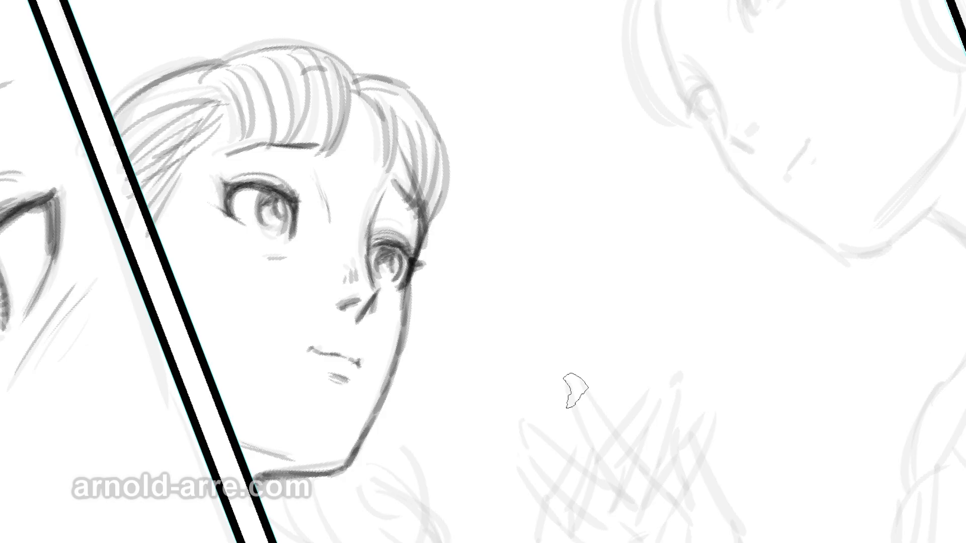
{"action": "scroll", "coordinate": [568, 390], "scroll_direction": "down", "scroll_amount": 5}
{"action": "mouse_move", "coordinate": [277, 244]}
{"action": "left_mouse_down"}
{"action": "mouse_move", "coordinate": [337, 271]}
{"action": "mouse_move", "coordinate": [383, 329]}
{"action": "left_mouse_up"}
{"action": "mouse_move", "coordinate": [318, 316]}
{"action": "left_mouse_down"}
{"action": "mouse_move", "coordinate": [313, 333]}
{"action": "mouse_move", "coordinate": [321, 311]}
{"action": "mouse_move", "coordinate": [389, 328]}
{"action": "mouse_move", "coordinate": [359, 334]}
{"action": "left_mouse_up"}
{"action": "mouse_move", "coordinate": [351, 294]}
{"action": "left_mouse_down"}
{"action": "mouse_move", "coordinate": [416, 317]}
{"action": "mouse_move", "coordinate": [465, 402]}
{"action": "mouse_move", "coordinate": [420, 334]}
{"action": "left_mouse_up"}
- Draw the looping curls of the girl's hair hanging beneath her jaw
{"action": "mouse_move", "coordinate": [285, 197]}
{"action": "left_mouse_down"}
{"action": "mouse_move", "coordinate": [296, 251]}
{"action": "mouse_move", "coordinate": [318, 258]}
{"action": "left_mouse_up"}
{"action": "left_click_drag", "start_coordinate": [367, 165], "coordinate": [396, 240]}
{"action": "left_click_drag", "start_coordinate": [364, 187], "coordinate": [391, 252]}
{"action": "mouse_move", "coordinate": [369, 208]}
{"action": "left_mouse_down"}
{"action": "mouse_move", "coordinate": [371, 274]}
{"action": "mouse_move", "coordinate": [411, 282]}
{"action": "left_mouse_up"}
{"action": "left_click_drag", "start_coordinate": [327, 194], "coordinate": [351, 280]}
{"action": "left_click_drag", "start_coordinate": [346, 210], "coordinate": [369, 287]}
{"action": "left_click_drag", "start_coordinate": [368, 171], "coordinate": [386, 261]}
{"action": "mouse_move", "coordinate": [333, 195]}
{"action": "left_mouse_down"}
{"action": "mouse_move", "coordinate": [379, 243]}
{"action": "mouse_move", "coordinate": [374, 273]}
{"action": "left_mouse_up"}
{"action": "left_click_drag", "start_coordinate": [399, 232], "coordinate": [400, 260]}
{"action": "mouse_move", "coordinate": [359, 253]}
{"action": "left_mouse_down"}
{"action": "mouse_move", "coordinate": [367, 275]}
{"action": "mouse_move", "coordinate": [429, 294]}
{"action": "left_mouse_up"}
{"action": "mouse_move", "coordinate": [385, 263]}
{"action": "left_mouse_down"}
{"action": "mouse_move", "coordinate": [439, 258]}
{"action": "mouse_move", "coordinate": [423, 279]}
{"action": "left_mouse_up"}
- Draw the lower strands of the girl's curls and darken the shoulder lines running toward her raised arm
{"action": "left_click_drag", "start_coordinate": [427, 288], "coordinate": [448, 367]}
{"action": "left_click_drag", "start_coordinate": [409, 306], "coordinate": [442, 369]}
{"action": "left_click_drag", "start_coordinate": [425, 318], "coordinate": [449, 361]}
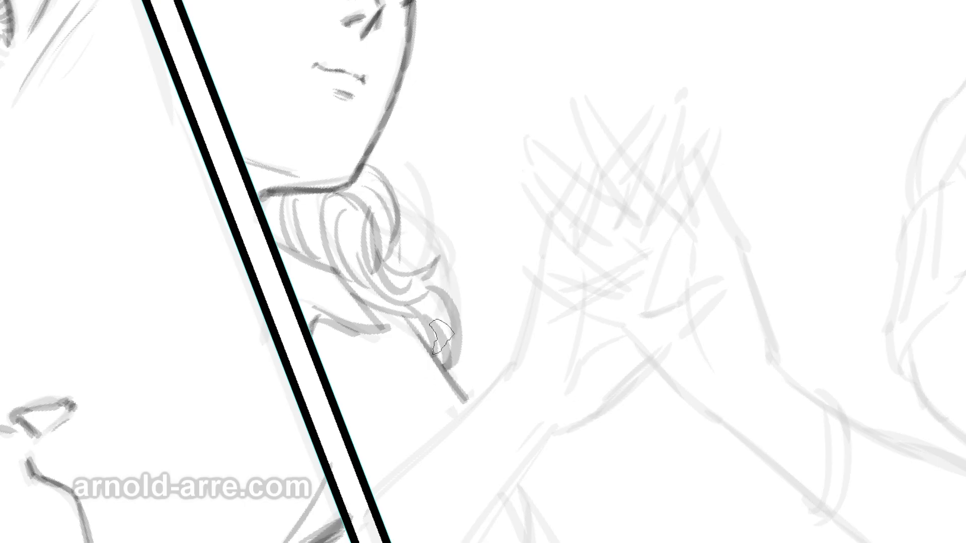
{"action": "left_click_drag", "start_coordinate": [446, 304], "coordinate": [449, 384]}
{"action": "left_click_drag", "start_coordinate": [269, 200], "coordinate": [295, 255]}
{"action": "mouse_move", "coordinate": [276, 202]}
{"action": "left_mouse_down"}
{"action": "mouse_move", "coordinate": [322, 264]}
{"action": "mouse_move", "coordinate": [344, 265]}
{"action": "left_mouse_up"}
{"action": "left_click_drag", "start_coordinate": [419, 335], "coordinate": [447, 377]}
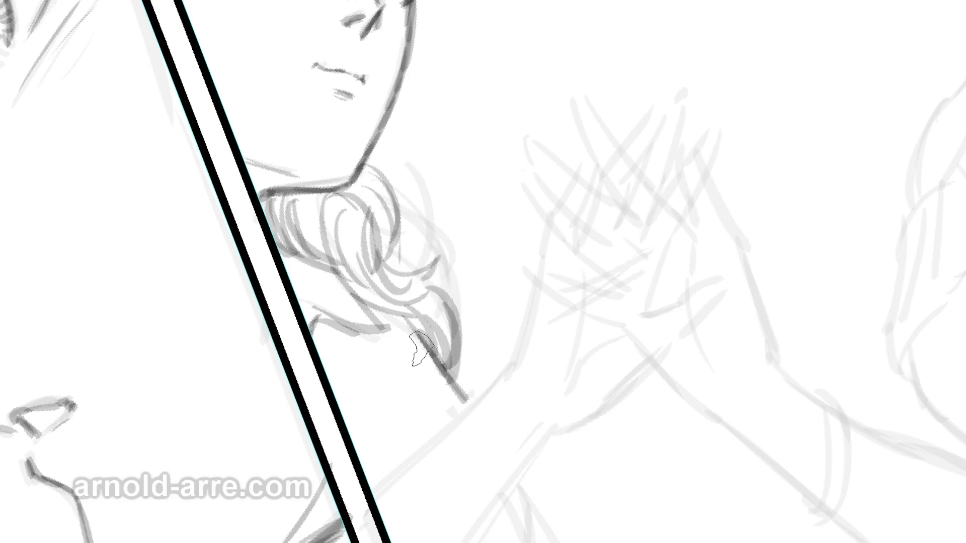
{"action": "left_click_drag", "start_coordinate": [387, 346], "coordinate": [458, 416]}
{"action": "left_click_drag", "start_coordinate": [406, 323], "coordinate": [456, 397]}
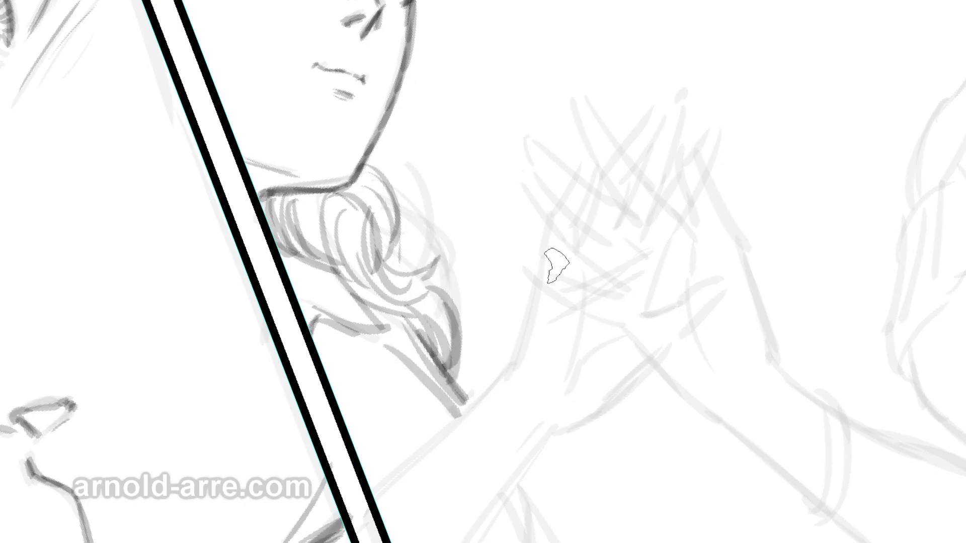
- Draw the girl's raised hand with its fingers and thumb, plus both edges of the wrist and forearm
{"action": "mouse_move", "coordinate": [503, 394]}
{"action": "left_mouse_down"}
{"action": "mouse_move", "coordinate": [549, 222]}
{"action": "mouse_move", "coordinate": [593, 174]}
{"action": "left_mouse_up"}
{"action": "mouse_move", "coordinate": [578, 209]}
{"action": "left_mouse_down"}
{"action": "mouse_move", "coordinate": [574, 247]}
{"action": "mouse_move", "coordinate": [608, 167]}
{"action": "mouse_move", "coordinate": [659, 100]}
{"action": "mouse_move", "coordinate": [619, 227]}
{"action": "left_mouse_up"}
{"action": "mouse_move", "coordinate": [684, 102]}
{"action": "left_mouse_down"}
{"action": "mouse_move", "coordinate": [649, 219]}
{"action": "mouse_move", "coordinate": [614, 254]}
{"action": "mouse_move", "coordinate": [698, 148]}
{"action": "mouse_move", "coordinate": [696, 211]}
{"action": "mouse_move", "coordinate": [650, 306]}
{"action": "left_mouse_up"}
{"action": "mouse_move", "coordinate": [572, 369]}
{"action": "left_mouse_down"}
{"action": "mouse_move", "coordinate": [736, 272]}
{"action": "mouse_move", "coordinate": [718, 312]}
{"action": "mouse_move", "coordinate": [583, 411]}
{"action": "left_mouse_up"}
{"action": "mouse_move", "coordinate": [645, 405]}
{"action": "left_mouse_down"}
{"action": "mouse_move", "coordinate": [582, 437]}
{"action": "mouse_move", "coordinate": [586, 409]}
{"action": "left_mouse_up"}
{"action": "left_click_drag", "start_coordinate": [504, 371], "coordinate": [466, 414]}
{"action": "mouse_move", "coordinate": [388, 482]}
{"action": "left_mouse_down"}
{"action": "mouse_move", "coordinate": [466, 417]}
{"action": "mouse_move", "coordinate": [385, 485]}
{"action": "left_mouse_up"}
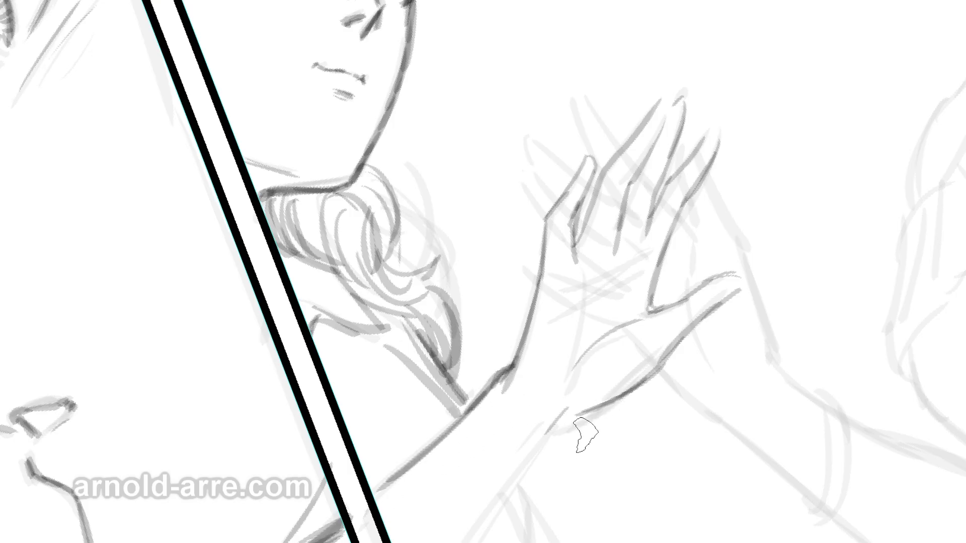
{"action": "left_click_drag", "start_coordinate": [572, 384], "coordinate": [536, 434]}
{"action": "mouse_move", "coordinate": [599, 432]}
{"action": "left_mouse_down"}
{"action": "mouse_move", "coordinate": [551, 275]}
{"action": "mouse_move", "coordinate": [477, 318]}
{"action": "mouse_move", "coordinate": [376, 478]}
{"action": "left_mouse_up"}
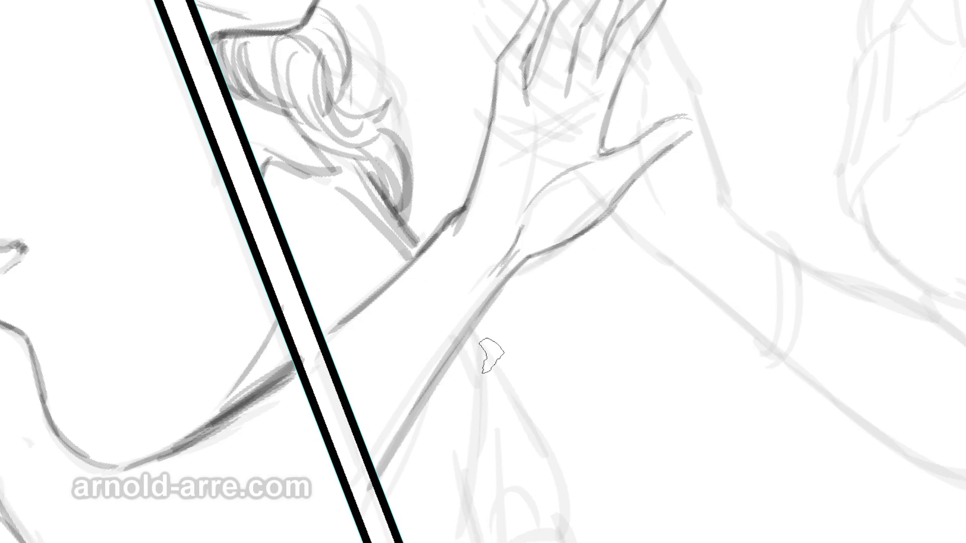
- Draw the side of the girl's blouse below her raised forearm, with long fabric folds beside it
{"action": "mouse_move", "coordinate": [476, 326]}
{"action": "left_mouse_down"}
{"action": "mouse_move", "coordinate": [486, 381]}
{"action": "mouse_move", "coordinate": [480, 453]}
{"action": "left_mouse_up"}
{"action": "left_click_drag", "start_coordinate": [443, 423], "coordinate": [383, 515]}
{"action": "left_click_drag", "start_coordinate": [468, 431], "coordinate": [431, 542]}
{"action": "left_click_drag", "start_coordinate": [482, 415], "coordinate": [462, 542]}
{"action": "left_click_drag", "start_coordinate": [485, 395], "coordinate": [471, 542]}
{"action": "left_click_drag", "start_coordinate": [542, 395], "coordinate": [485, 138]}
{"action": "left_click_drag", "start_coordinate": [421, 207], "coordinate": [480, 432]}
{"action": "left_click_drag", "start_coordinate": [439, 295], "coordinate": [498, 443]}
- Draw the diagonal clothing lines and folds at the girl's lower torso
{"action": "mouse_move", "coordinate": [492, 384]}
{"action": "left_mouse_down"}
{"action": "mouse_move", "coordinate": [384, 229]}
{"action": "mouse_move", "coordinate": [388, 236]}
{"action": "left_mouse_up"}
{"action": "left_click_drag", "start_coordinate": [308, 281], "coordinate": [393, 351]}
{"action": "left_click_drag", "start_coordinate": [331, 278], "coordinate": [440, 359]}
{"action": "left_click_drag", "start_coordinate": [357, 266], "coordinate": [459, 368]}
{"action": "left_click_drag", "start_coordinate": [378, 285], "coordinate": [526, 442]}
{"action": "left_click_drag", "start_coordinate": [472, 378], "coordinate": [599, 519]}
- Draw the short sleeve on the girl's lowered arm, with fabric folds and a banded cuff
{"action": "left_click_drag", "start_coordinate": [455, 165], "coordinate": [515, 365]}
{"action": "mouse_move", "coordinate": [385, 162]}
{"action": "left_mouse_down"}
{"action": "mouse_move", "coordinate": [466, 278]}
{"action": "mouse_move", "coordinate": [473, 314]}
{"action": "left_mouse_up"}
{"action": "left_click_drag", "start_coordinate": [443, 289], "coordinate": [432, 322]}
{"action": "mouse_move", "coordinate": [418, 267]}
{"action": "left_mouse_down"}
{"action": "mouse_move", "coordinate": [405, 347]}
{"action": "mouse_move", "coordinate": [443, 312]}
{"action": "left_mouse_up"}
{"action": "left_click_drag", "start_coordinate": [397, 388], "coordinate": [477, 325]}
{"action": "left_click_drag", "start_coordinate": [408, 416], "coordinate": [496, 362]}
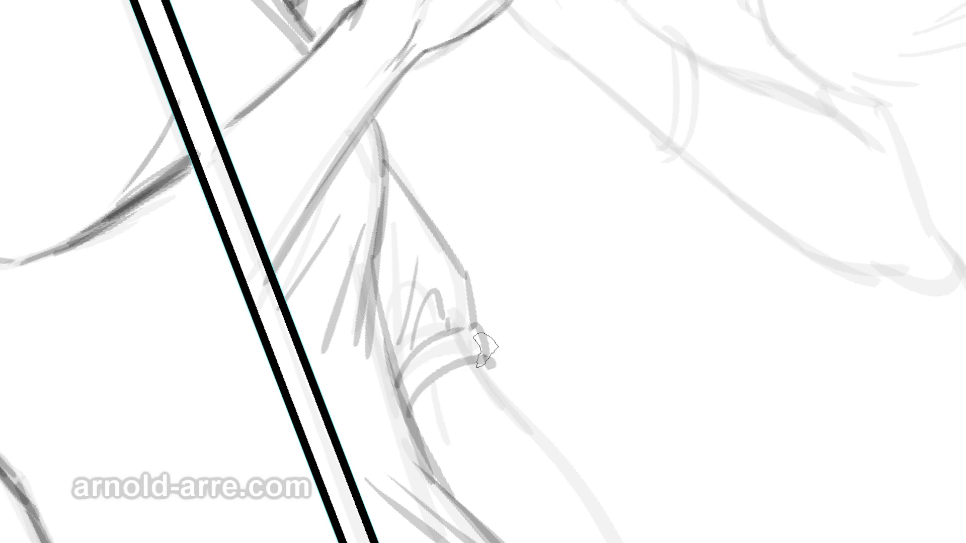
- Draw the outlines of the girl's lowered arm from the sleeve cuff toward the panel's lower edge
{"action": "left_click_drag", "start_coordinate": [429, 377], "coordinate": [432, 426]}
{"action": "left_click_drag", "start_coordinate": [440, 400], "coordinate": [449, 446]}
{"action": "mouse_move", "coordinate": [481, 361]}
{"action": "left_mouse_down"}
{"action": "mouse_move", "coordinate": [514, 407]}
{"action": "mouse_move", "coordinate": [442, 221]}
{"action": "mouse_move", "coordinate": [530, 390]}
{"action": "left_mouse_up"}
{"action": "left_click_drag", "start_coordinate": [443, 261], "coordinate": [623, 535]}
{"action": "left_click_drag", "start_coordinate": [473, 283], "coordinate": [558, 514]}
- Add flicked tips to the lower curls of the girl's hair
{"action": "left_click_drag", "start_coordinate": [503, 212], "coordinate": [604, 498]}
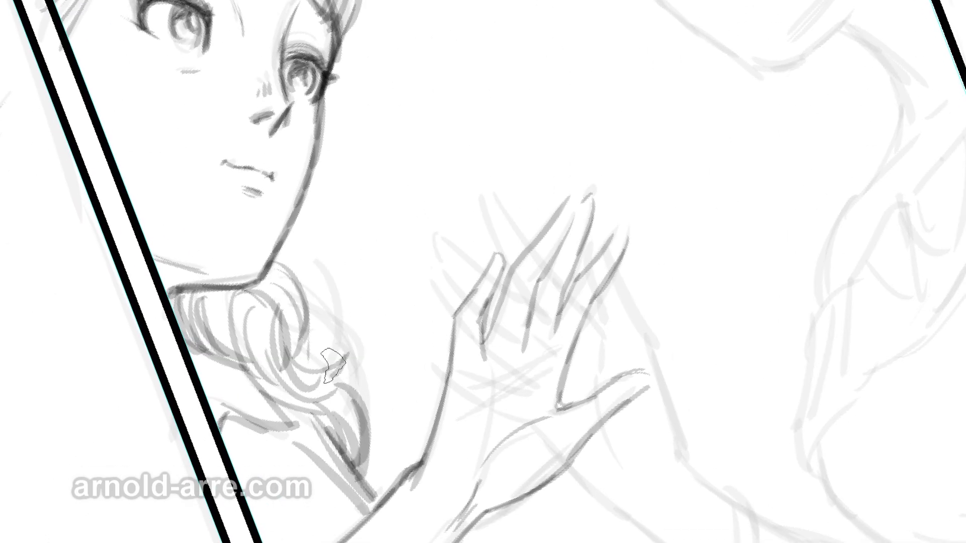
{"action": "mouse_move", "coordinate": [303, 343]}
{"action": "left_mouse_down"}
{"action": "mouse_move", "coordinate": [356, 338]}
{"action": "mouse_move", "coordinate": [334, 376]}
{"action": "left_mouse_up"}
{"action": "mouse_move", "coordinate": [345, 375]}
{"action": "left_mouse_down"}
{"action": "mouse_move", "coordinate": [366, 398]}
{"action": "mouse_move", "coordinate": [372, 444]}
{"action": "left_mouse_up"}
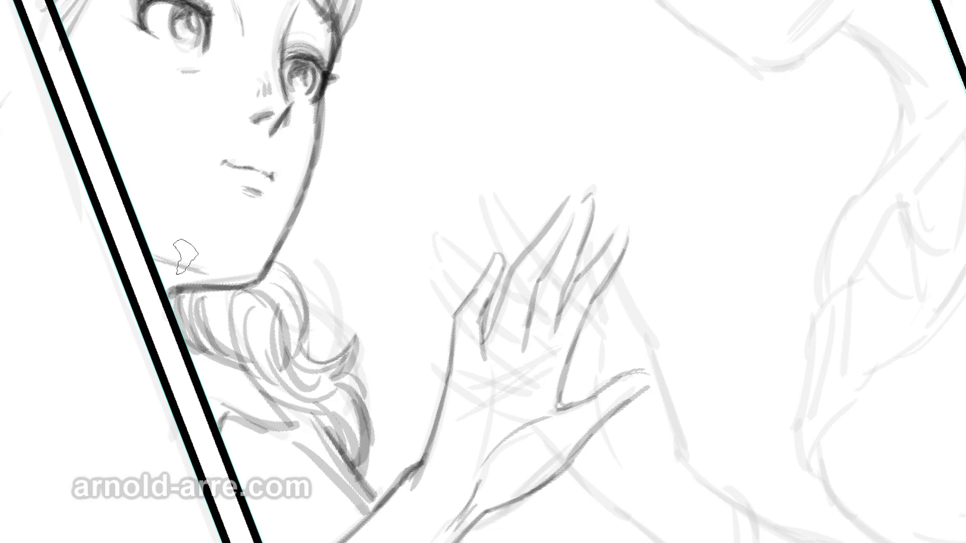
- Draw the forehead curve, far side of the face and nose bridge of the second woman in the panel
{"action": "left_click_drag", "start_coordinate": [168, 196], "coordinate": [210, 152]}
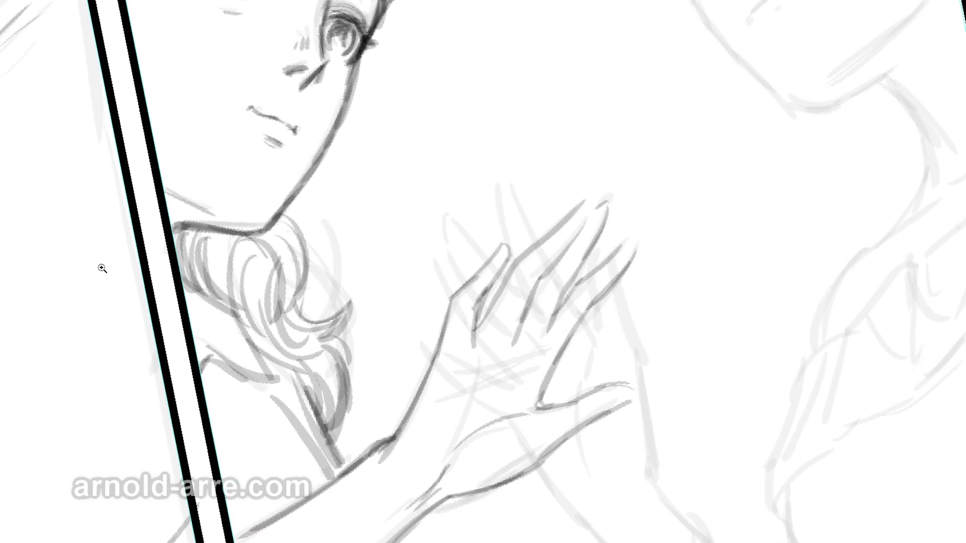
{"action": "left_click", "coordinate": [515, 291], "text": "alt"}
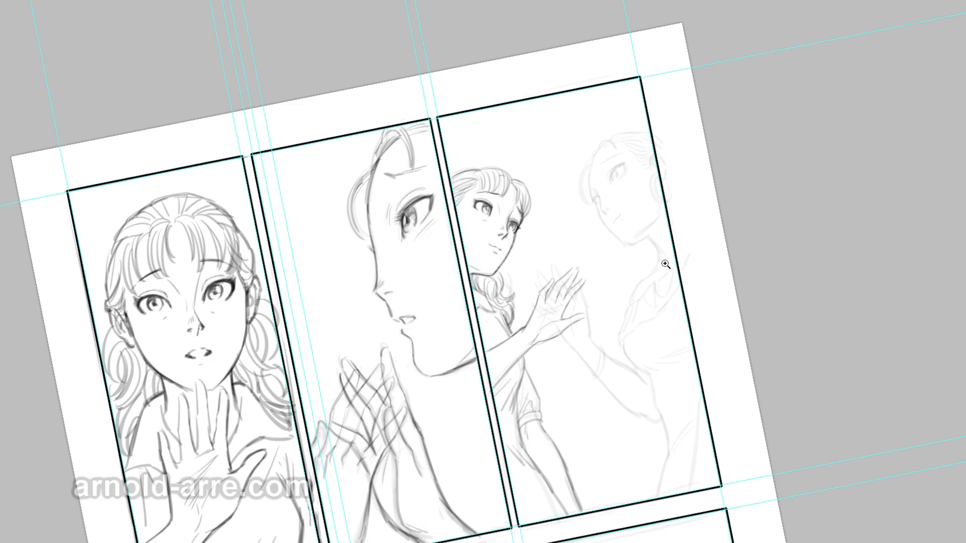
{"action": "left_click", "coordinate": [640, 190]}
{"action": "left_click", "coordinate": [621, 213]}
{"action": "left_click", "coordinate": [609, 221]}
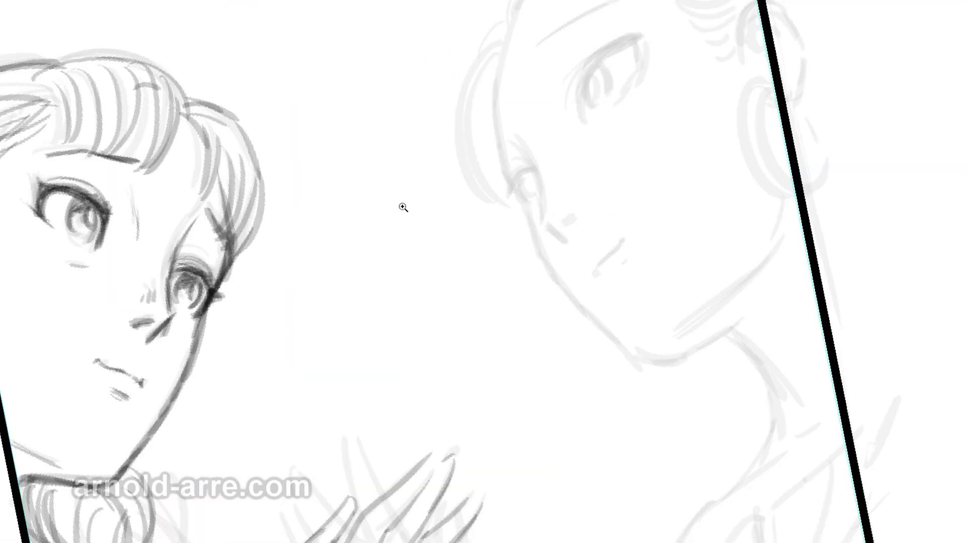
{"action": "left_click_drag", "start_coordinate": [374, 181], "coordinate": [470, 174]}
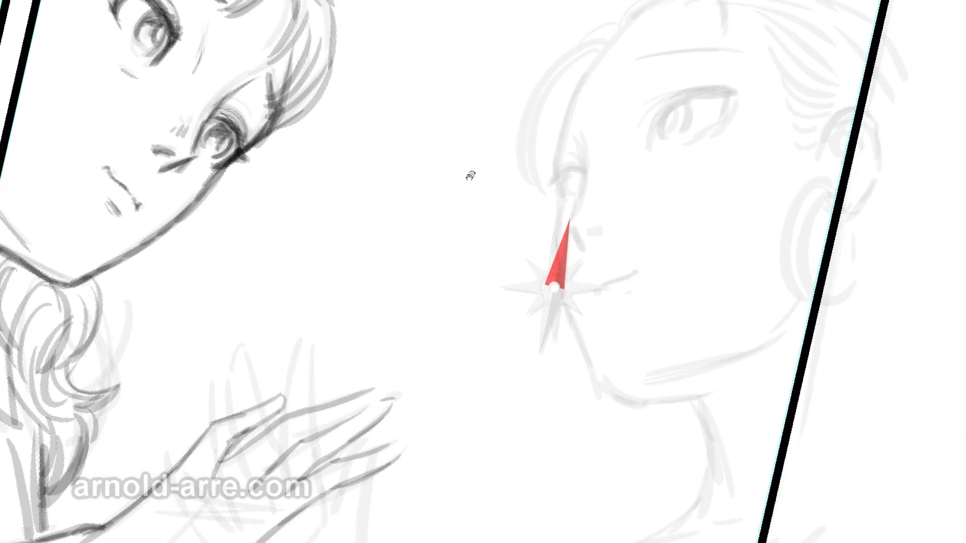
{"action": "left_click_drag", "start_coordinate": [615, 184], "coordinate": [376, 294]}
{"action": "left_click_drag", "start_coordinate": [340, 204], "coordinate": [394, 134]}
{"action": "left_click_drag", "start_coordinate": [364, 164], "coordinate": [458, 96]}
{"action": "mouse_move", "coordinate": [377, 144]}
{"action": "left_mouse_down"}
{"action": "mouse_move", "coordinate": [507, 97]}
{"action": "mouse_move", "coordinate": [325, 257]}
{"action": "left_mouse_up"}
{"action": "left_click_drag", "start_coordinate": [350, 186], "coordinate": [325, 289]}
{"action": "left_click_drag", "start_coordinate": [329, 225], "coordinate": [327, 308]}
{"action": "mouse_move", "coordinate": [344, 237]}
{"action": "left_mouse_down"}
{"action": "mouse_move", "coordinate": [358, 277]}
{"action": "mouse_move", "coordinate": [338, 326]}
{"action": "left_mouse_up"}
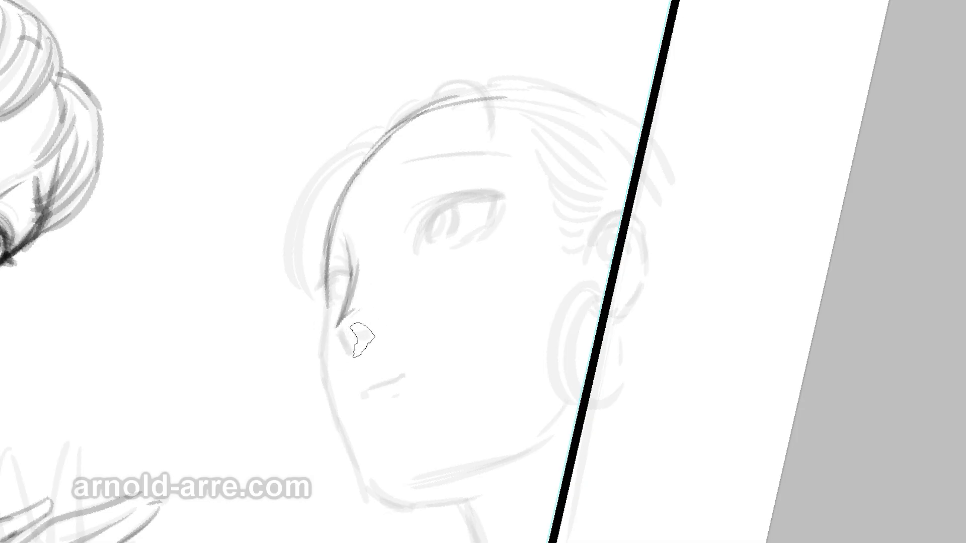
- Draw the second woman's nose, the crease lines between her brows and her near eyebrow
{"action": "left_click_drag", "start_coordinate": [339, 330], "coordinate": [354, 358]}
{"action": "left_click_drag", "start_coordinate": [361, 335], "coordinate": [376, 341]}
{"action": "left_click_drag", "start_coordinate": [407, 182], "coordinate": [390, 210]}
{"action": "left_click_drag", "start_coordinate": [404, 184], "coordinate": [393, 202]}
{"action": "left_click_drag", "start_coordinate": [336, 237], "coordinate": [326, 258]}
{"action": "left_click_drag", "start_coordinate": [406, 161], "coordinate": [500, 153]}
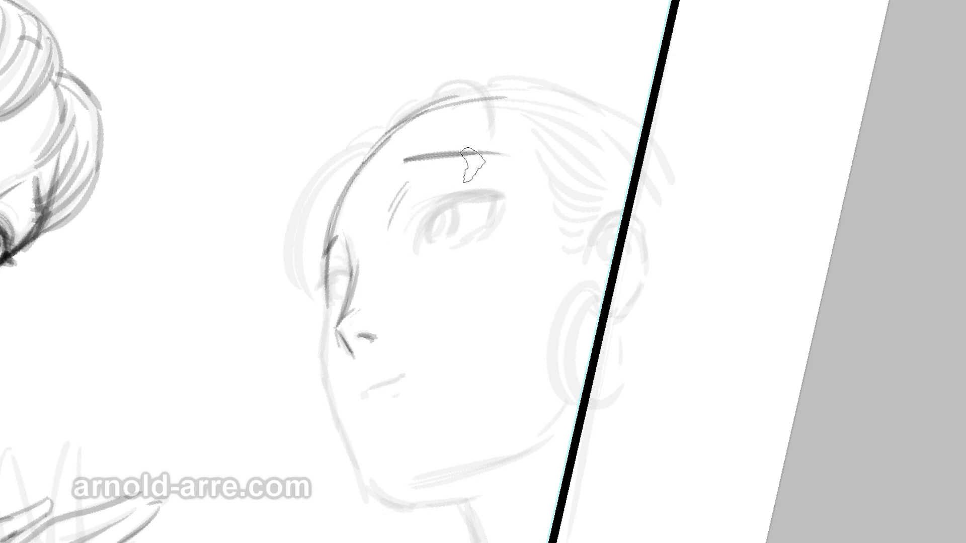
- Draw the second woman's eyes with lashes, irises and lower-lid creases, and trace her mouth line
{"action": "left_click_drag", "start_coordinate": [413, 222], "coordinate": [483, 193]}
{"action": "mouse_move", "coordinate": [415, 246]}
{"action": "left_mouse_down"}
{"action": "mouse_move", "coordinate": [457, 203]}
{"action": "mouse_move", "coordinate": [446, 206]}
{"action": "mouse_move", "coordinate": [488, 198]}
{"action": "left_mouse_up"}
{"action": "left_click_drag", "start_coordinate": [436, 208], "coordinate": [497, 201]}
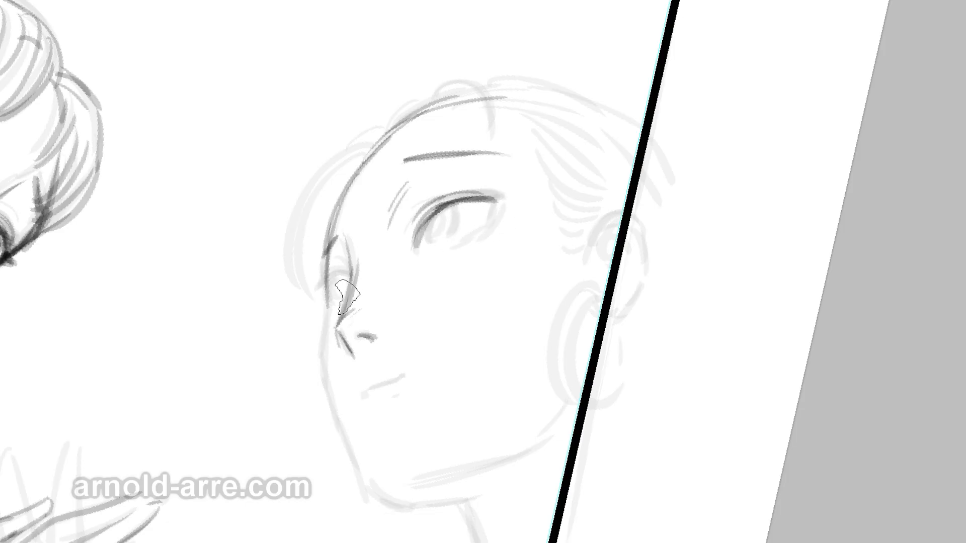
{"action": "left_click_drag", "start_coordinate": [324, 284], "coordinate": [350, 276]}
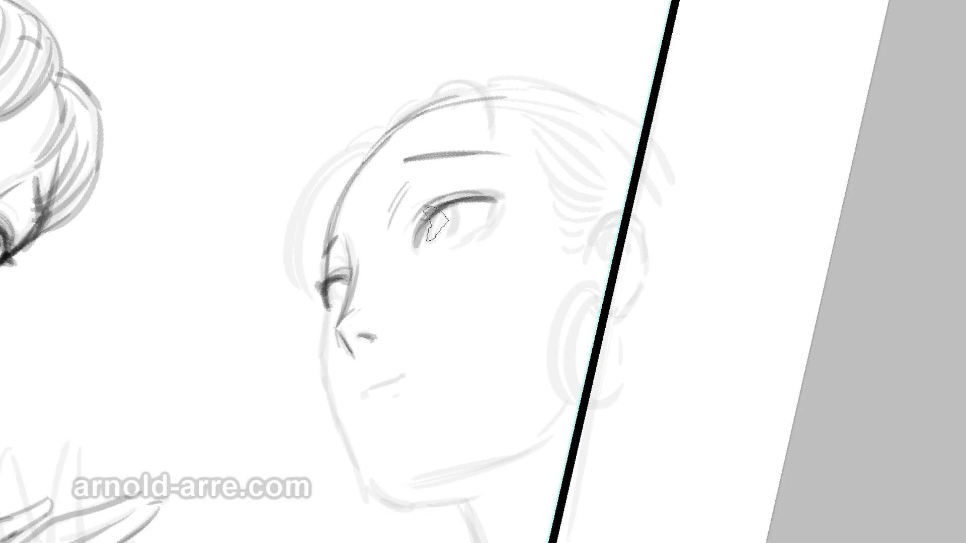
{"action": "mouse_move", "coordinate": [422, 234]}
{"action": "left_mouse_down"}
{"action": "mouse_move", "coordinate": [431, 248]}
{"action": "mouse_move", "coordinate": [470, 201]}
{"action": "mouse_move", "coordinate": [499, 199]}
{"action": "mouse_move", "coordinate": [469, 254]}
{"action": "left_mouse_up"}
{"action": "mouse_move", "coordinate": [326, 291]}
{"action": "left_mouse_down"}
{"action": "mouse_move", "coordinate": [346, 281]}
{"action": "mouse_move", "coordinate": [334, 306]}
{"action": "left_mouse_up"}
{"action": "left_click_drag", "start_coordinate": [434, 219], "coordinate": [432, 243]}
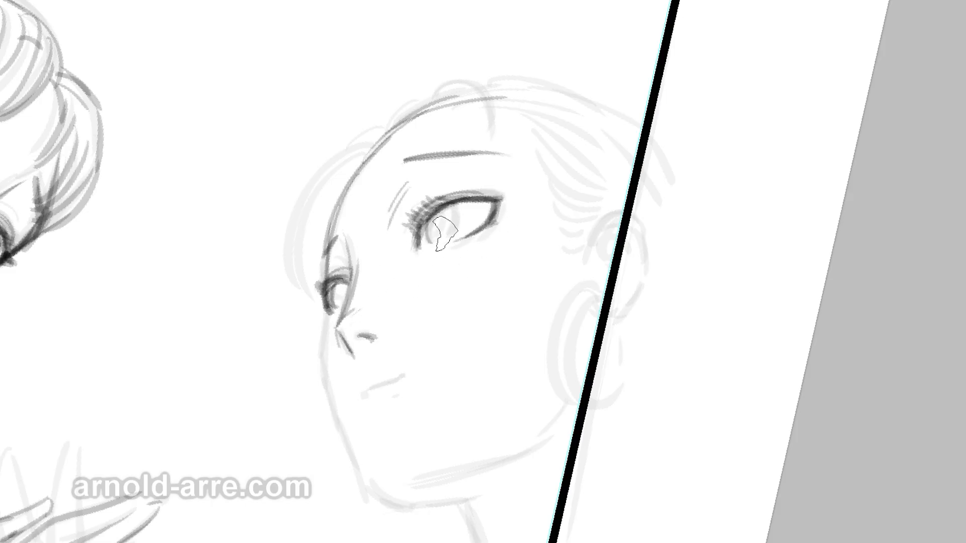
{"action": "left_click_drag", "start_coordinate": [451, 205], "coordinate": [450, 237]}
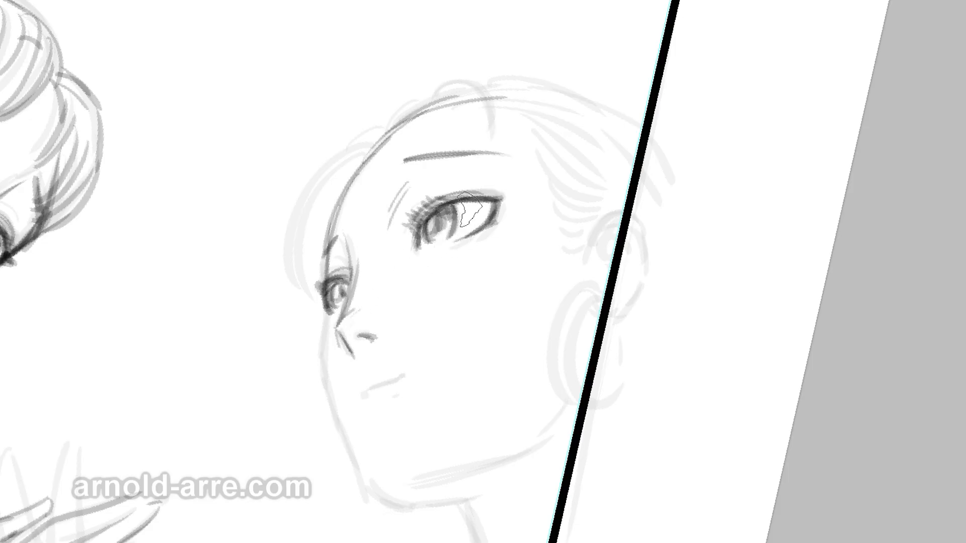
{"action": "left_click_drag", "start_coordinate": [464, 254], "coordinate": [440, 260]}
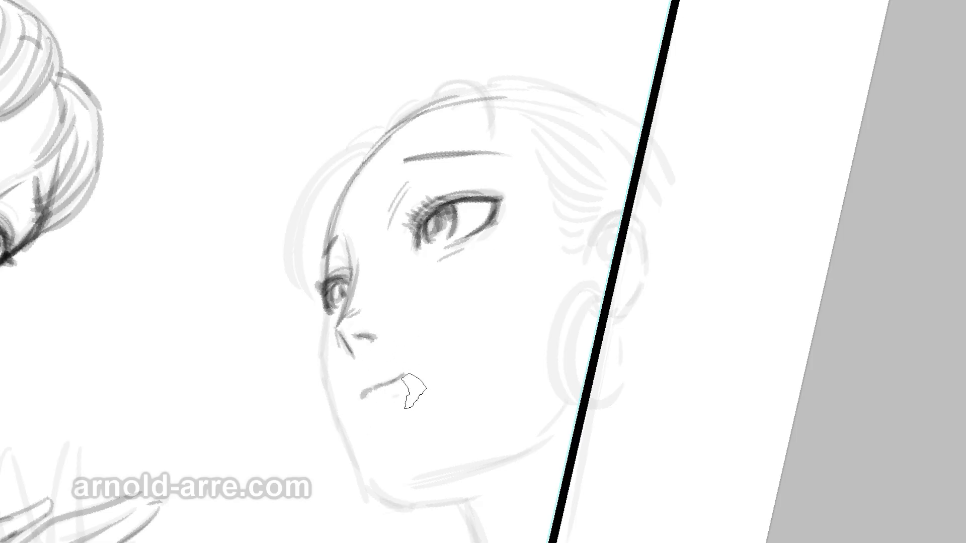
- Draw the second woman's far cheek contour, chin and jawline up to the panel border
{"action": "left_click_drag", "start_coordinate": [333, 318], "coordinate": [330, 358]}
{"action": "left_click_drag", "start_coordinate": [326, 322], "coordinate": [345, 442]}
{"action": "left_click_drag", "start_coordinate": [328, 365], "coordinate": [352, 456]}
{"action": "mouse_move", "coordinate": [334, 390]}
{"action": "left_mouse_down"}
{"action": "mouse_move", "coordinate": [370, 478]}
{"action": "mouse_move", "coordinate": [364, 465]}
{"action": "left_mouse_up"}
{"action": "mouse_move", "coordinate": [385, 498]}
{"action": "left_mouse_down"}
{"action": "mouse_move", "coordinate": [428, 508]}
{"action": "mouse_move", "coordinate": [459, 502]}
{"action": "mouse_move", "coordinate": [487, 469]}
{"action": "left_mouse_up"}
{"action": "left_click_drag", "start_coordinate": [439, 488], "coordinate": [524, 457]}
{"action": "left_click_drag", "start_coordinate": [478, 485], "coordinate": [543, 442]}
{"action": "left_click_drag", "start_coordinate": [511, 470], "coordinate": [584, 398]}
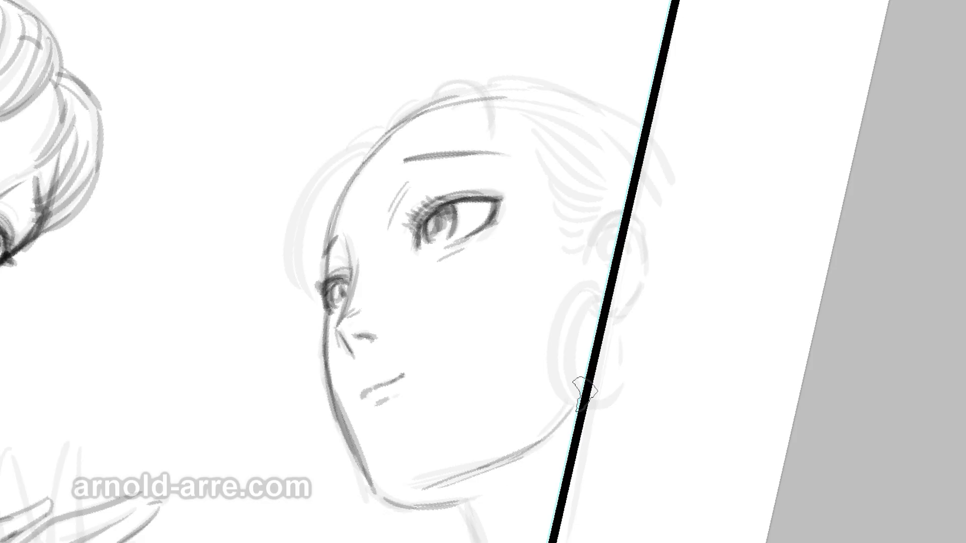
- Draw the second woman's ear, the loose lock over her forehead and the bangs framing her far cheek
{"action": "left_click_drag", "start_coordinate": [624, 214], "coordinate": [586, 264]}
{"action": "left_click_drag", "start_coordinate": [618, 227], "coordinate": [609, 277]}
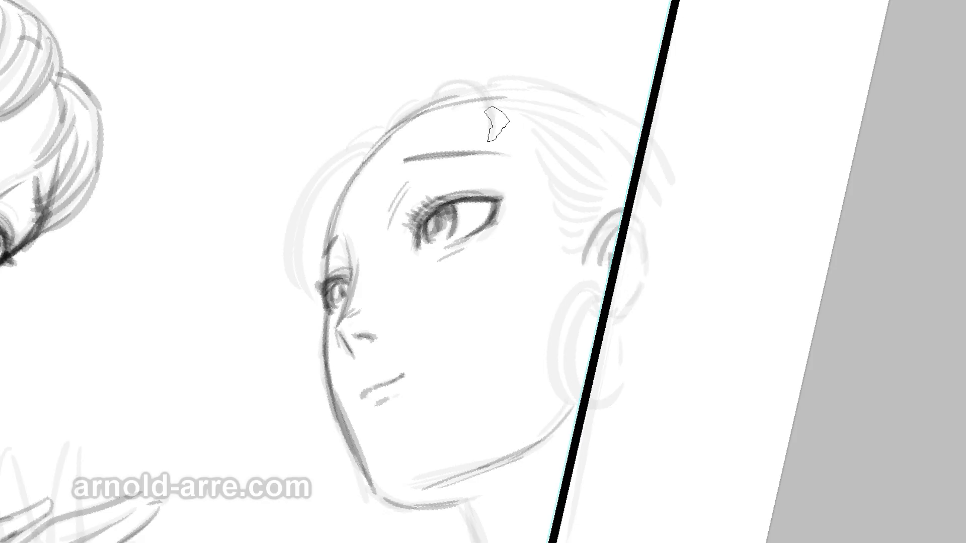
{"action": "mouse_move", "coordinate": [442, 101]}
{"action": "left_mouse_down"}
{"action": "mouse_move", "coordinate": [486, 123]}
{"action": "mouse_move", "coordinate": [487, 149]}
{"action": "left_mouse_up"}
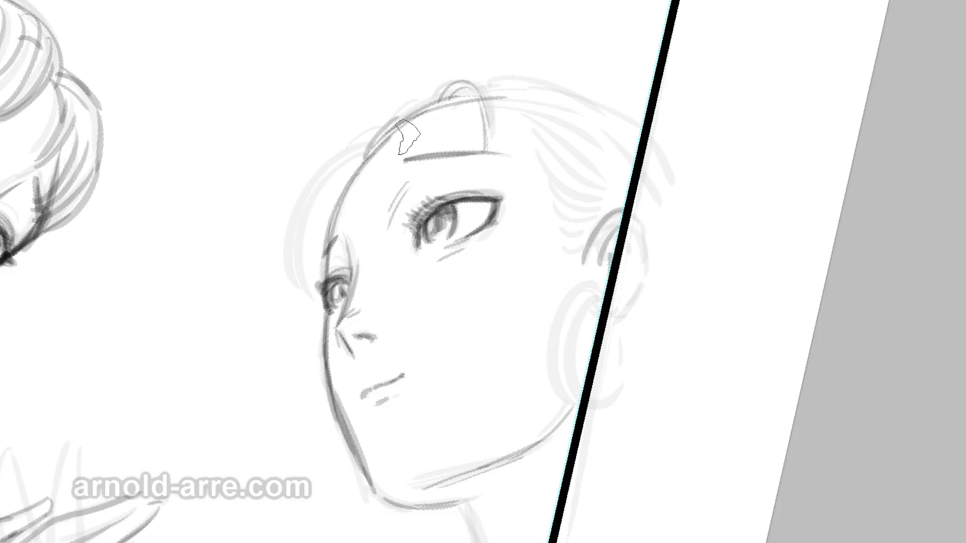
{"action": "mouse_move", "coordinate": [370, 145]}
{"action": "left_mouse_down"}
{"action": "mouse_move", "coordinate": [300, 277]}
{"action": "mouse_move", "coordinate": [339, 164]}
{"action": "mouse_move", "coordinate": [294, 259]}
{"action": "left_mouse_up"}
{"action": "mouse_move", "coordinate": [456, 95]}
{"action": "left_mouse_down"}
{"action": "mouse_move", "coordinate": [469, 82]}
{"action": "mouse_move", "coordinate": [497, 146]}
{"action": "left_mouse_up"}
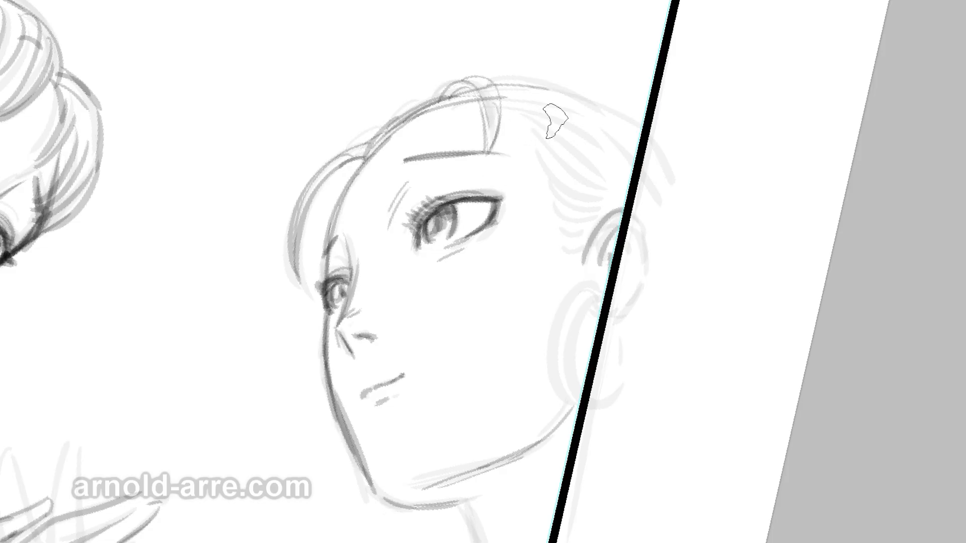
- Draw the second woman's swept-back hair strands toward her ear and her large hoop earring
{"action": "left_click_drag", "start_coordinate": [503, 106], "coordinate": [617, 120]}
{"action": "mouse_move", "coordinate": [536, 133]}
{"action": "left_mouse_down"}
{"action": "mouse_move", "coordinate": [632, 181]}
{"action": "mouse_move", "coordinate": [552, 181]}
{"action": "mouse_move", "coordinate": [622, 179]}
{"action": "left_mouse_up"}
{"action": "left_click_drag", "start_coordinate": [553, 185], "coordinate": [610, 194]}
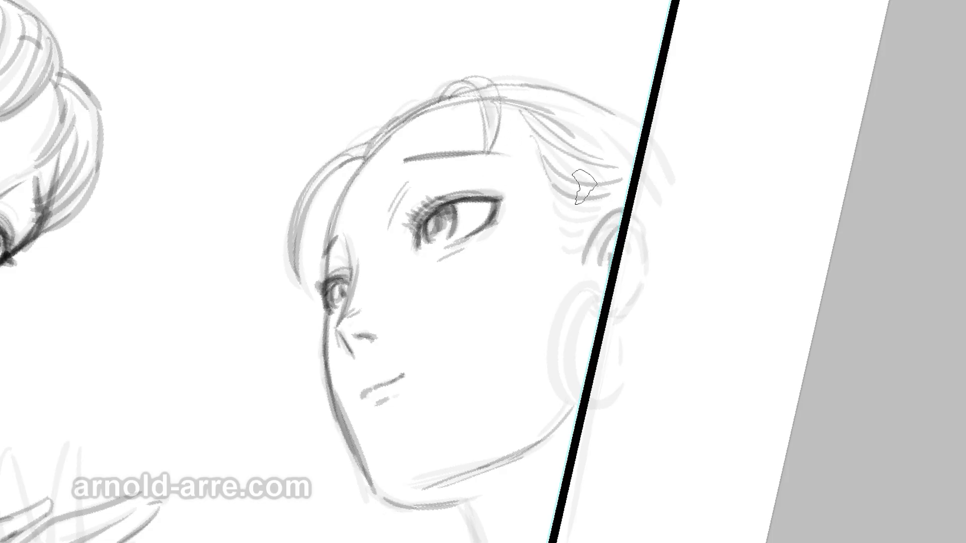
{"action": "mouse_move", "coordinate": [575, 222]}
{"action": "left_mouse_down"}
{"action": "mouse_move", "coordinate": [612, 214]}
{"action": "mouse_move", "coordinate": [577, 236]}
{"action": "mouse_move", "coordinate": [592, 279]}
{"action": "left_mouse_up"}
{"action": "left_click_drag", "start_coordinate": [526, 112], "coordinate": [579, 127]}
{"action": "left_click_drag", "start_coordinate": [500, 104], "coordinate": [554, 133]}
{"action": "mouse_move", "coordinate": [481, 91]}
{"action": "left_mouse_down"}
{"action": "mouse_move", "coordinate": [498, 155]}
{"action": "mouse_move", "coordinate": [579, 116]}
{"action": "left_mouse_up"}
{"action": "left_click_drag", "start_coordinate": [521, 86], "coordinate": [629, 121]}
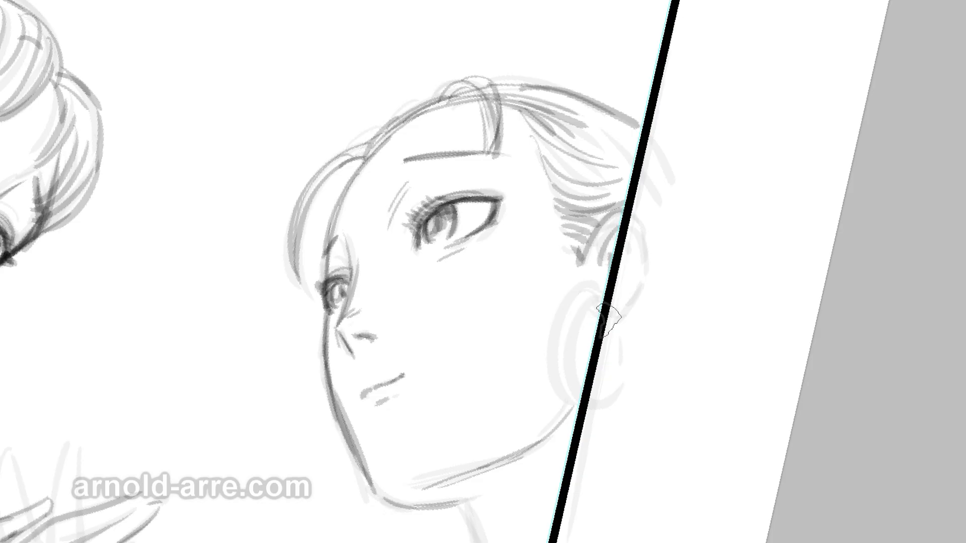
{"action": "mouse_move", "coordinate": [585, 327]}
{"action": "left_mouse_down"}
{"action": "mouse_move", "coordinate": [598, 325]}
{"action": "mouse_move", "coordinate": [571, 410]}
{"action": "left_mouse_up"}
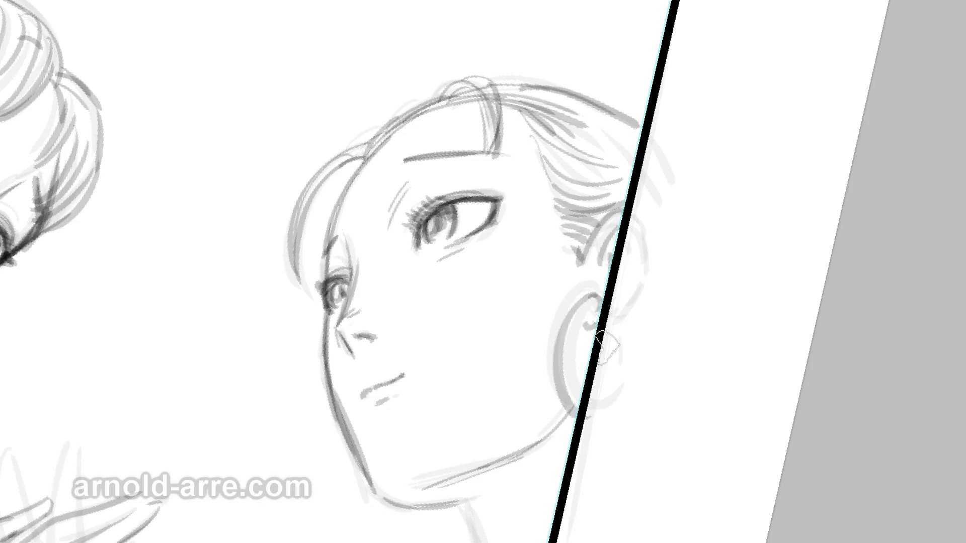
{"action": "left_click_drag", "start_coordinate": [589, 311], "coordinate": [578, 405]}
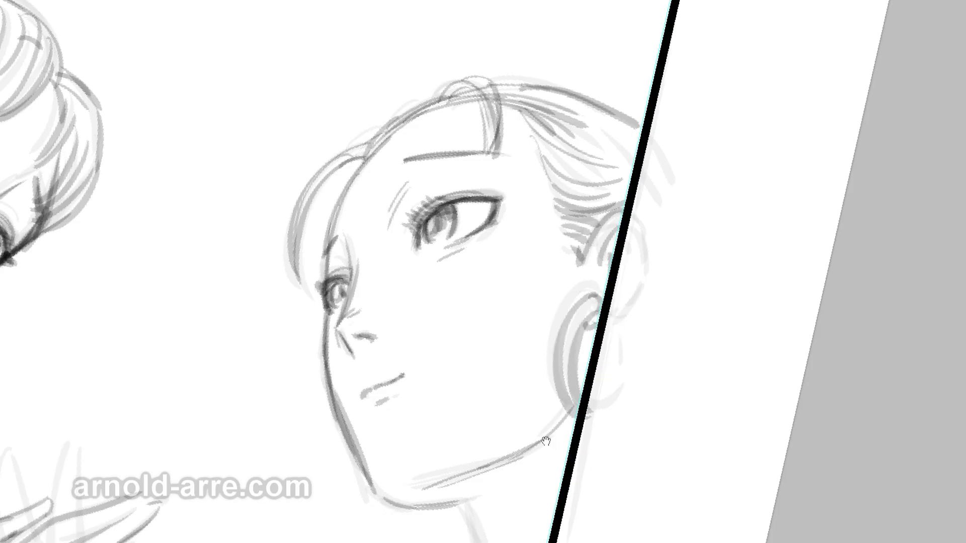
- Draw the second woman's neck, shoulder line and neckline, with fabric folds hanging beneath it
{"action": "left_click_drag", "start_coordinate": [547, 442], "coordinate": [491, 246]}
{"action": "mouse_move", "coordinate": [415, 322]}
{"action": "left_mouse_down"}
{"action": "mouse_move", "coordinate": [442, 403]}
{"action": "mouse_move", "coordinate": [436, 345]}
{"action": "mouse_move", "coordinate": [438, 425]}
{"action": "left_mouse_up"}
{"action": "left_click_drag", "start_coordinate": [433, 382], "coordinate": [397, 440]}
{"action": "left_click_drag", "start_coordinate": [465, 403], "coordinate": [512, 280]}
{"action": "mouse_move", "coordinate": [287, 409]}
{"action": "left_mouse_down"}
{"action": "mouse_move", "coordinate": [491, 312]}
{"action": "mouse_move", "coordinate": [546, 234]}
{"action": "left_mouse_up"}
{"action": "mouse_move", "coordinate": [292, 323]}
{"action": "left_mouse_down"}
{"action": "mouse_move", "coordinate": [480, 274]}
{"action": "mouse_move", "coordinate": [537, 244]}
{"action": "left_mouse_up"}
{"action": "left_click_drag", "start_coordinate": [392, 297], "coordinate": [387, 348]}
{"action": "left_click_drag", "start_coordinate": [444, 271], "coordinate": [439, 336]}
{"action": "left_click_drag", "start_coordinate": [452, 276], "coordinate": [529, 296]}
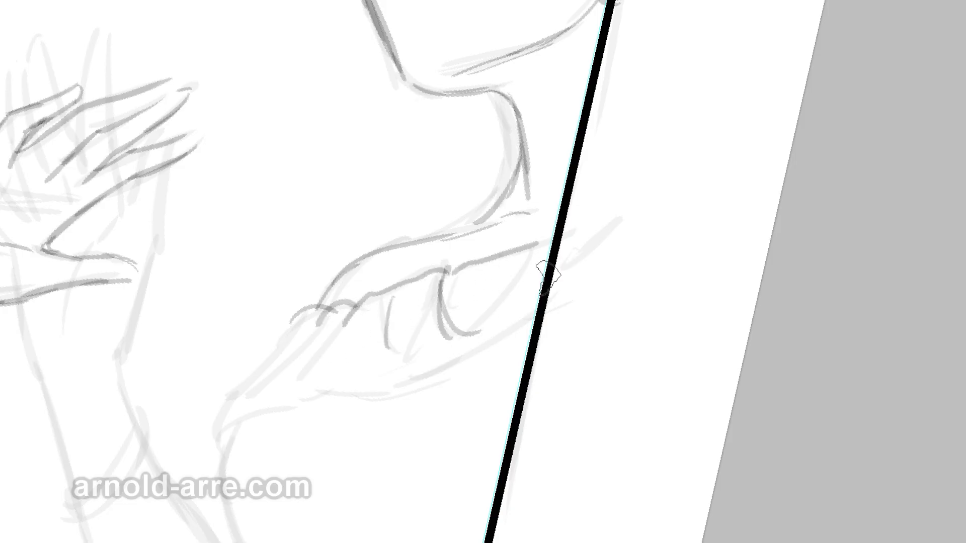
- Draw the outer edge and scalloped lower hem of the second woman's draped collar
{"action": "mouse_move", "coordinate": [293, 322]}
{"action": "left_mouse_down"}
{"action": "mouse_move", "coordinate": [217, 432]}
{"action": "mouse_move", "coordinate": [219, 449]}
{"action": "left_mouse_up"}
{"action": "mouse_move", "coordinate": [252, 396]}
{"action": "left_mouse_down"}
{"action": "mouse_move", "coordinate": [222, 442]}
{"action": "mouse_move", "coordinate": [294, 408]}
{"action": "left_mouse_up"}
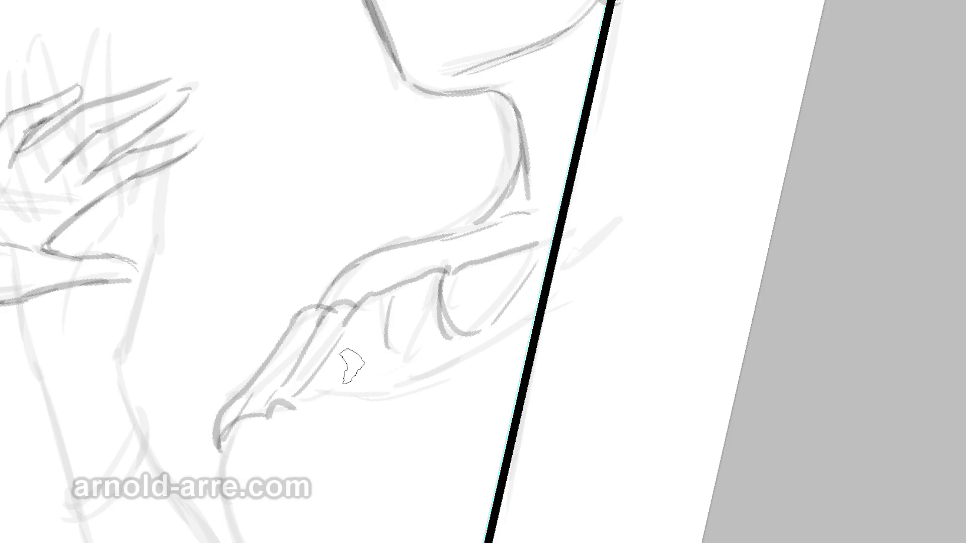
{"action": "mouse_move", "coordinate": [346, 324]}
{"action": "left_mouse_down"}
{"action": "mouse_move", "coordinate": [295, 412]}
{"action": "mouse_move", "coordinate": [308, 395]}
{"action": "mouse_move", "coordinate": [409, 397]}
{"action": "mouse_move", "coordinate": [504, 372]}
{"action": "left_mouse_up"}
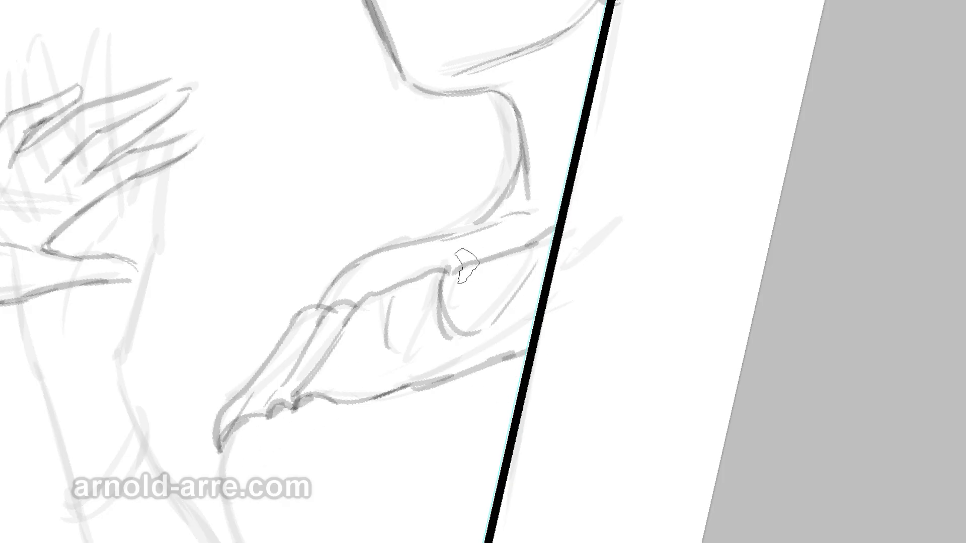
- Draw the second woman's chest contour below the draped collar, with fabric folds fanning across the underside of her bust
{"action": "left_click_drag", "start_coordinate": [419, 371], "coordinate": [416, 147]}
{"action": "mouse_move", "coordinate": [242, 197]}
{"action": "left_mouse_down"}
{"action": "mouse_move", "coordinate": [220, 234]}
{"action": "mouse_move", "coordinate": [263, 374]}
{"action": "left_mouse_up"}
{"action": "left_click_drag", "start_coordinate": [219, 234], "coordinate": [277, 402]}
{"action": "left_click_drag", "start_coordinate": [252, 305], "coordinate": [275, 370]}
{"action": "left_click_drag", "start_coordinate": [254, 303], "coordinate": [298, 367]}
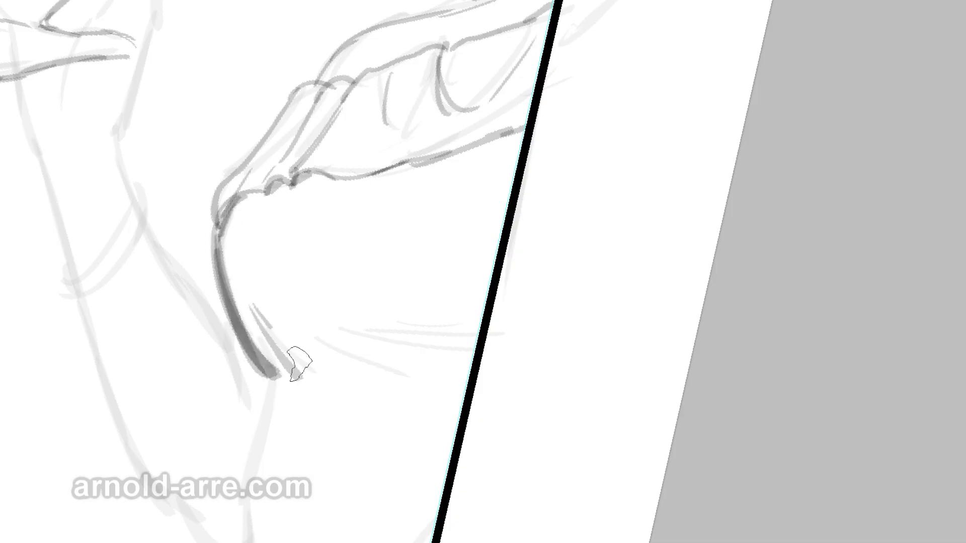
{"action": "left_click_drag", "start_coordinate": [284, 323], "coordinate": [349, 406]}
{"action": "left_click_drag", "start_coordinate": [317, 338], "coordinate": [395, 405]}
{"action": "left_click_drag", "start_coordinate": [359, 332], "coordinate": [445, 361]}
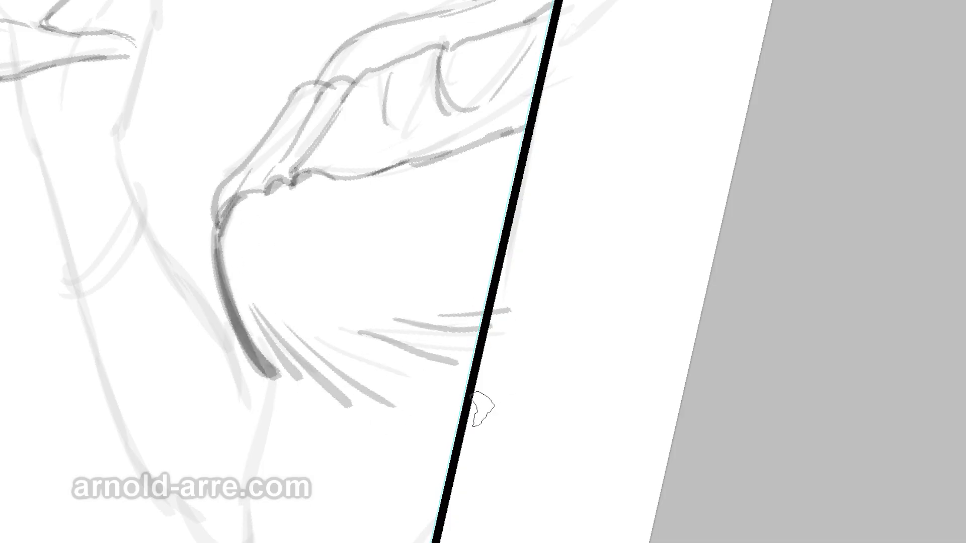
{"action": "left_click_drag", "start_coordinate": [478, 405], "coordinate": [488, 198]}
- Draw the front of the second woman's torso down to the waist, with waist folds, the hip line and the line along her side
{"action": "mouse_move", "coordinate": [314, 155]}
{"action": "left_mouse_down"}
{"action": "mouse_move", "coordinate": [298, 202]}
{"action": "mouse_move", "coordinate": [288, 368]}
{"action": "left_mouse_up"}
{"action": "left_click_drag", "start_coordinate": [289, 302], "coordinate": [260, 482]}
{"action": "left_click_drag", "start_coordinate": [340, 408], "coordinate": [409, 252]}
{"action": "mouse_move", "coordinate": [346, 287]}
{"action": "left_mouse_down"}
{"action": "mouse_move", "coordinate": [307, 329]}
{"action": "mouse_move", "coordinate": [477, 233]}
{"action": "left_mouse_up"}
{"action": "left_click_drag", "start_coordinate": [360, 307], "coordinate": [462, 244]}
{"action": "left_click_drag", "start_coordinate": [322, 342], "coordinate": [462, 273]}
{"action": "left_click_drag", "start_coordinate": [351, 287], "coordinate": [211, 455]}
{"action": "mouse_move", "coordinate": [551, 142]}
{"action": "left_mouse_down"}
{"action": "mouse_move", "coordinate": [374, 453]}
{"action": "mouse_move", "coordinate": [332, 480]}
{"action": "left_mouse_up"}
- Draw the palm crease, little-finger side and outer wrist edge of the second woman's raised hand
{"action": "left_click_drag", "start_coordinate": [534, 201], "coordinate": [468, 436]}
{"action": "left_click_drag", "start_coordinate": [522, 205], "coordinate": [507, 439]}
{"action": "left_click_drag", "start_coordinate": [395, 218], "coordinate": [517, 471]}
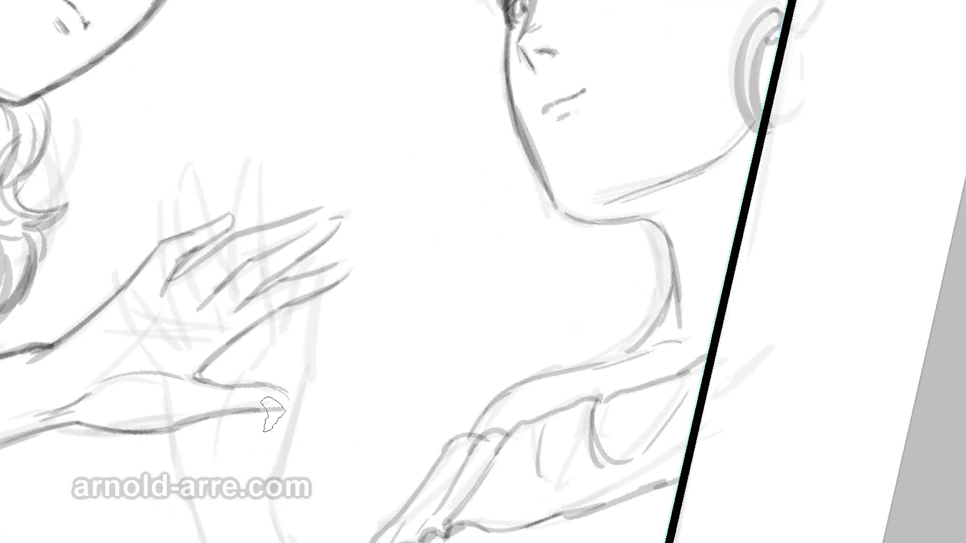
{"action": "left_click_drag", "start_coordinate": [216, 419], "coordinate": [215, 462]}
{"action": "left_click_drag", "start_coordinate": [240, 382], "coordinate": [272, 358]}
{"action": "left_click_drag", "start_coordinate": [269, 293], "coordinate": [242, 380]}
{"action": "mouse_move", "coordinate": [281, 334]}
{"action": "left_mouse_down"}
{"action": "mouse_move", "coordinate": [319, 257]}
{"action": "mouse_move", "coordinate": [304, 339]}
{"action": "left_mouse_up"}
{"action": "left_click_drag", "start_coordinate": [314, 298], "coordinate": [289, 433]}
{"action": "left_click_drag", "start_coordinate": [304, 380], "coordinate": [278, 469]}
- Draw the second woman's upright fingers overlapping the girl's hand, and start the outer edge of her thumb
{"action": "mouse_move", "coordinate": [239, 189]}
{"action": "left_mouse_down"}
{"action": "mouse_move", "coordinate": [238, 320]}
{"action": "mouse_move", "coordinate": [252, 171]}
{"action": "mouse_move", "coordinate": [260, 242]}
{"action": "mouse_move", "coordinate": [236, 272]}
{"action": "mouse_move", "coordinate": [278, 333]}
{"action": "left_mouse_up"}
{"action": "left_click_drag", "start_coordinate": [182, 187], "coordinate": [177, 300]}
{"action": "left_click_drag", "start_coordinate": [162, 217], "coordinate": [163, 298]}
{"action": "left_click_drag", "start_coordinate": [170, 262], "coordinate": [201, 325]}
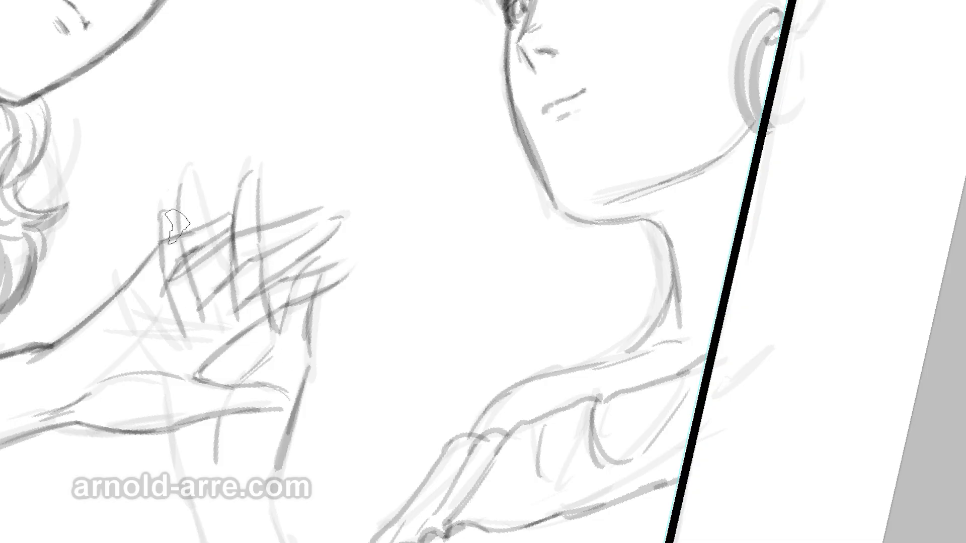
{"action": "left_click_drag", "start_coordinate": [185, 175], "coordinate": [180, 225]}
{"action": "left_click_drag", "start_coordinate": [193, 176], "coordinate": [234, 312]}
{"action": "left_click_drag", "start_coordinate": [203, 312], "coordinate": [212, 347]}
{"action": "left_click_drag", "start_coordinate": [111, 274], "coordinate": [146, 342]}
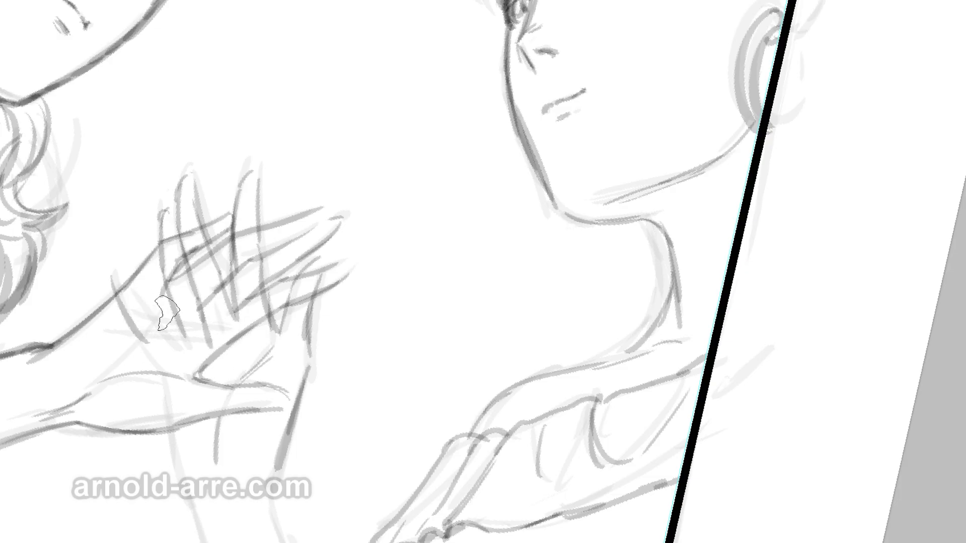
- Complete the second woman's thumb and draw the thumb side of her palm down to the wrist
{"action": "mouse_move", "coordinate": [117, 290]}
{"action": "left_mouse_down"}
{"action": "mouse_move", "coordinate": [146, 342]}
{"action": "mouse_move", "coordinate": [169, 328]}
{"action": "left_mouse_up"}
{"action": "left_click_drag", "start_coordinate": [165, 324], "coordinate": [181, 353]}
{"action": "mouse_move", "coordinate": [171, 299]}
{"action": "left_mouse_down"}
{"action": "mouse_move", "coordinate": [185, 337]}
{"action": "mouse_move", "coordinate": [166, 385]}
{"action": "left_mouse_up"}
{"action": "left_click_drag", "start_coordinate": [170, 330], "coordinate": [180, 352]}
{"action": "mouse_move", "coordinate": [178, 376]}
{"action": "left_mouse_down"}
{"action": "mouse_move", "coordinate": [243, 331]}
{"action": "mouse_move", "coordinate": [201, 376]}
{"action": "mouse_move", "coordinate": [172, 455]}
{"action": "mouse_move", "coordinate": [195, 512]}
{"action": "left_mouse_up"}
{"action": "left_click_drag", "start_coordinate": [216, 457], "coordinate": [221, 480]}
{"action": "left_click_drag", "start_coordinate": [169, 460], "coordinate": [185, 491]}
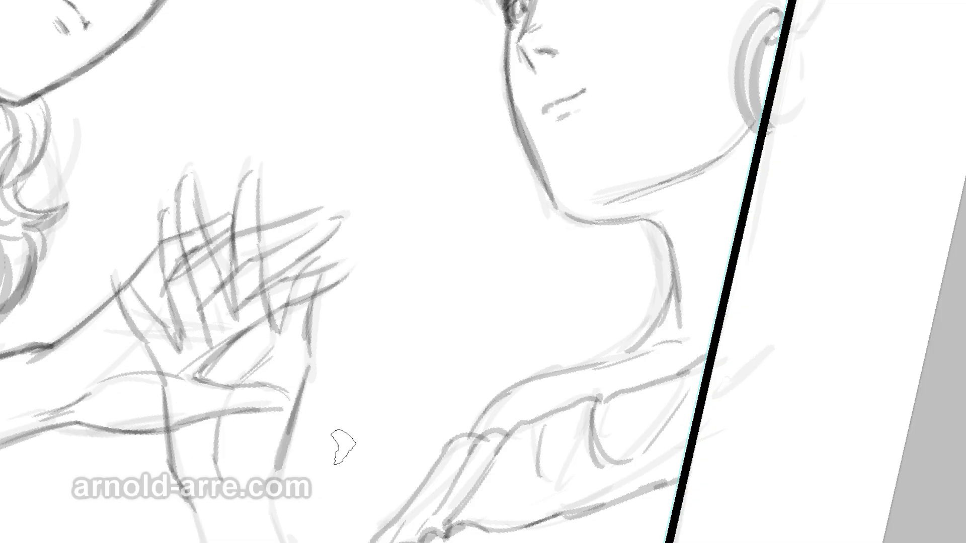
- Draw both edges of the second woman's wrist and forearm down toward her elbow
{"action": "scroll", "coordinate": [344, 448], "scroll_direction": "down", "scroll_amount": 5}
{"action": "left_click_drag", "start_coordinate": [214, 229], "coordinate": [236, 336]}
{"action": "left_click_drag", "start_coordinate": [297, 178], "coordinate": [301, 212]}
{"action": "mouse_move", "coordinate": [307, 151]}
{"action": "left_mouse_down"}
{"action": "mouse_move", "coordinate": [299, 196]}
{"action": "mouse_move", "coordinate": [309, 266]}
{"action": "left_mouse_up"}
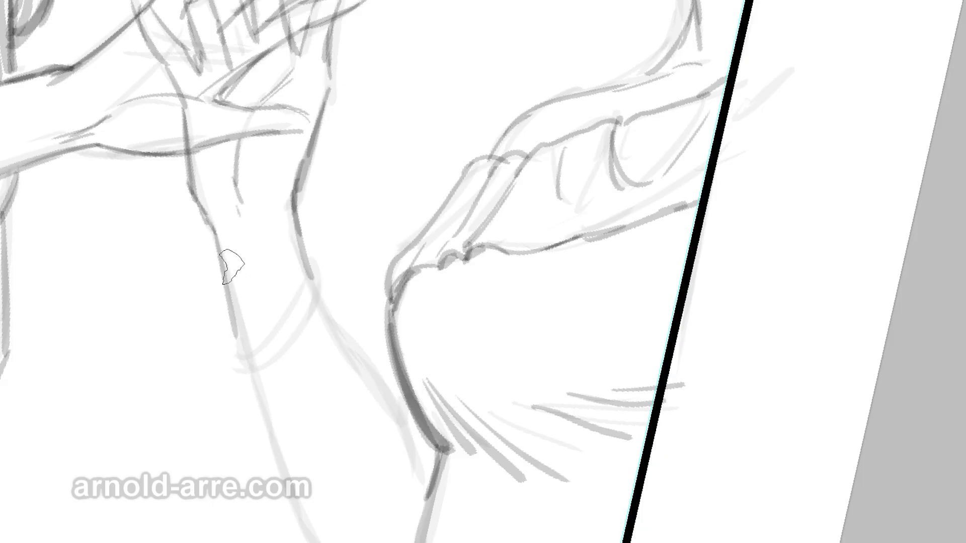
{"action": "left_click_drag", "start_coordinate": [224, 256], "coordinate": [262, 439]}
{"action": "left_click_drag", "start_coordinate": [294, 218], "coordinate": [385, 398]}
{"action": "left_click_drag", "start_coordinate": [305, 278], "coordinate": [407, 449]}
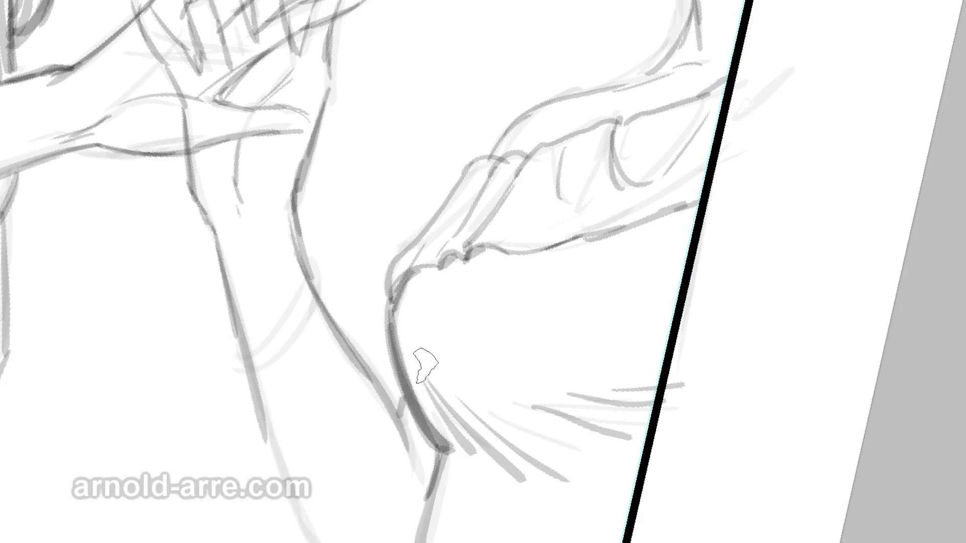
- Draw the bracelet around the second woman's forearm and continue the lower arm line around the elbow to her torso
{"action": "mouse_move", "coordinate": [269, 378]}
{"action": "left_mouse_down"}
{"action": "mouse_move", "coordinate": [252, 371]}
{"action": "mouse_move", "coordinate": [328, 287]}
{"action": "mouse_move", "coordinate": [255, 371]}
{"action": "mouse_move", "coordinate": [285, 386]}
{"action": "mouse_move", "coordinate": [317, 281]}
{"action": "mouse_move", "coordinate": [358, 352]}
{"action": "mouse_move", "coordinate": [319, 179]}
{"action": "left_mouse_up"}
{"action": "mouse_move", "coordinate": [241, 201]}
{"action": "left_mouse_down"}
{"action": "mouse_move", "coordinate": [291, 356]}
{"action": "mouse_move", "coordinate": [366, 433]}
{"action": "left_mouse_up"}
{"action": "left_click_drag", "start_coordinate": [282, 340], "coordinate": [389, 441]}
{"action": "mouse_move", "coordinate": [393, 281]}
{"action": "left_mouse_down"}
{"action": "mouse_move", "coordinate": [377, 233]}
{"action": "mouse_move", "coordinate": [462, 428]}
{"action": "mouse_move", "coordinate": [463, 192]}
{"action": "left_mouse_up"}
{"action": "left_click_drag", "start_coordinate": [460, 356], "coordinate": [484, 366]}
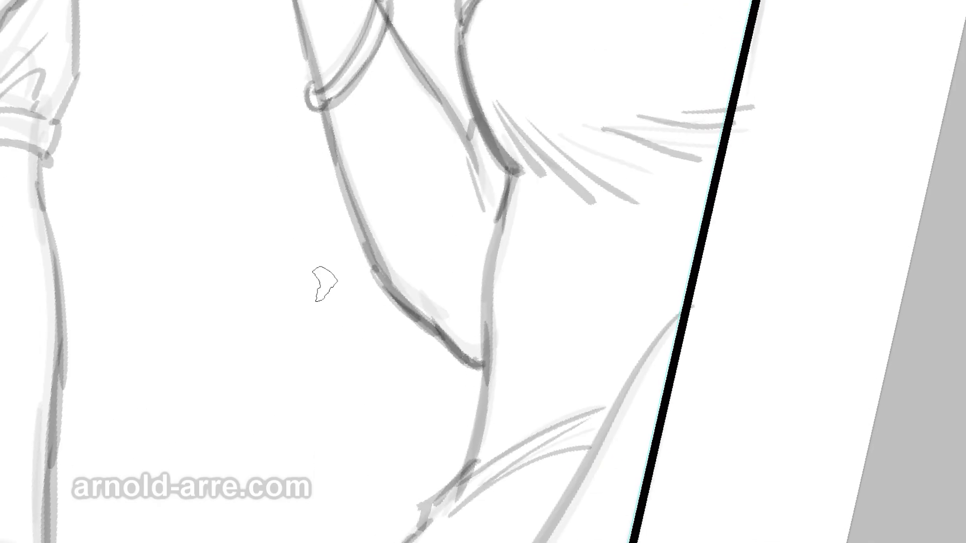
- Darken the second woman's chin, neck and shoulder line, and the outer edge of her draped collar
{"action": "left_click_drag", "start_coordinate": [101, 181], "coordinate": [251, 428]}
{"action": "left_click_drag", "start_coordinate": [412, 140], "coordinate": [427, 496]}
{"action": "mouse_move", "coordinate": [285, 318]}
{"action": "left_mouse_down"}
{"action": "mouse_move", "coordinate": [237, 344]}
{"action": "mouse_move", "coordinate": [302, 308]}
{"action": "mouse_move", "coordinate": [248, 339]}
{"action": "mouse_move", "coordinate": [262, 327]}
{"action": "mouse_move", "coordinate": [259, 341]}
{"action": "mouse_move", "coordinate": [286, 305]}
{"action": "left_mouse_up"}
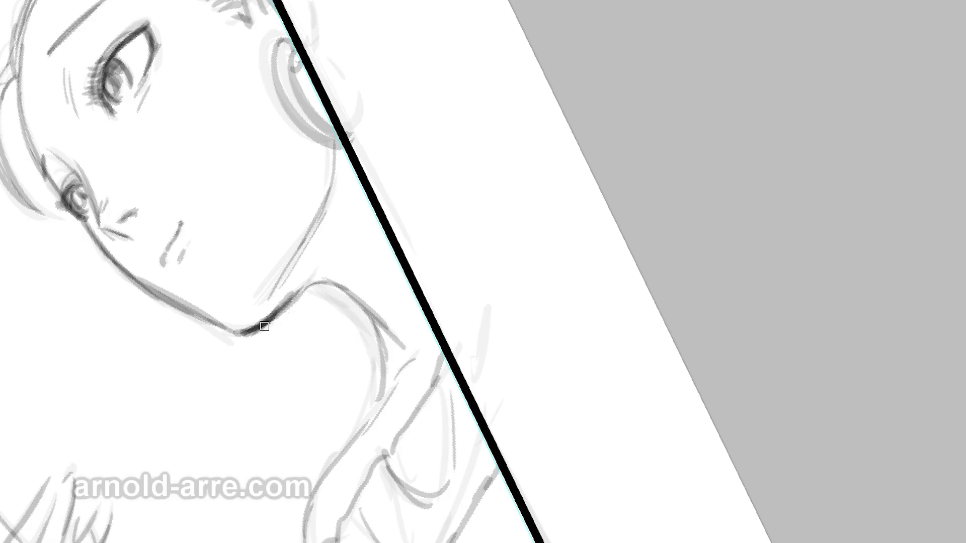
{"action": "mouse_move", "coordinate": [299, 302]}
{"action": "left_mouse_down"}
{"action": "mouse_move", "coordinate": [308, 309]}
{"action": "mouse_move", "coordinate": [352, 274]}
{"action": "mouse_move", "coordinate": [395, 399]}
{"action": "mouse_move", "coordinate": [384, 431]}
{"action": "mouse_move", "coordinate": [305, 542]}
{"action": "mouse_move", "coordinate": [313, 498]}
{"action": "left_mouse_up"}
{"action": "left_click_drag", "start_coordinate": [442, 387], "coordinate": [463, 128]}
{"action": "mouse_move", "coordinate": [337, 320]}
{"action": "left_mouse_down"}
{"action": "mouse_move", "coordinate": [334, 428]}
{"action": "mouse_move", "coordinate": [349, 480]}
{"action": "left_mouse_up"}
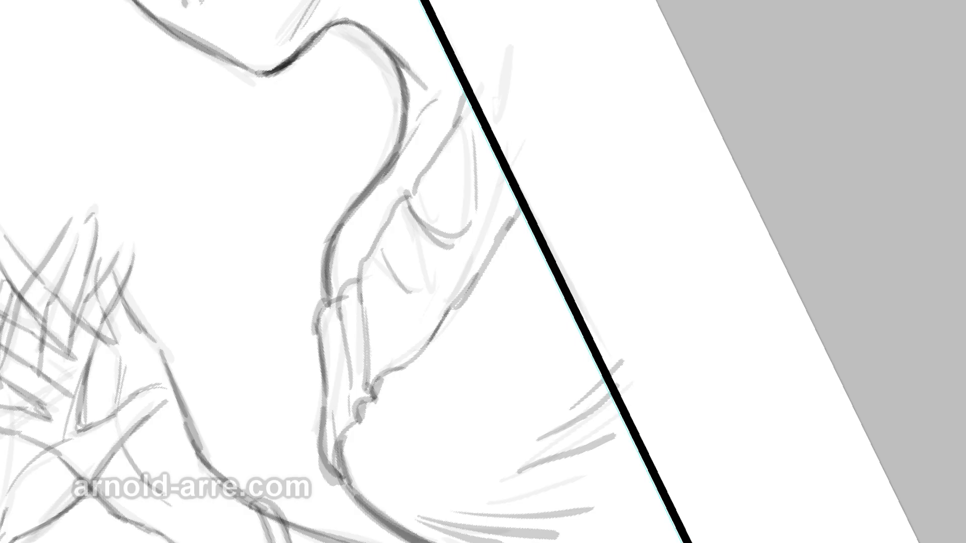
- Straighten the page view and examine the tightened panel beside the neighbouring panels
{"action": "left_click_drag", "start_coordinate": [123, 224], "coordinate": [231, 179]}
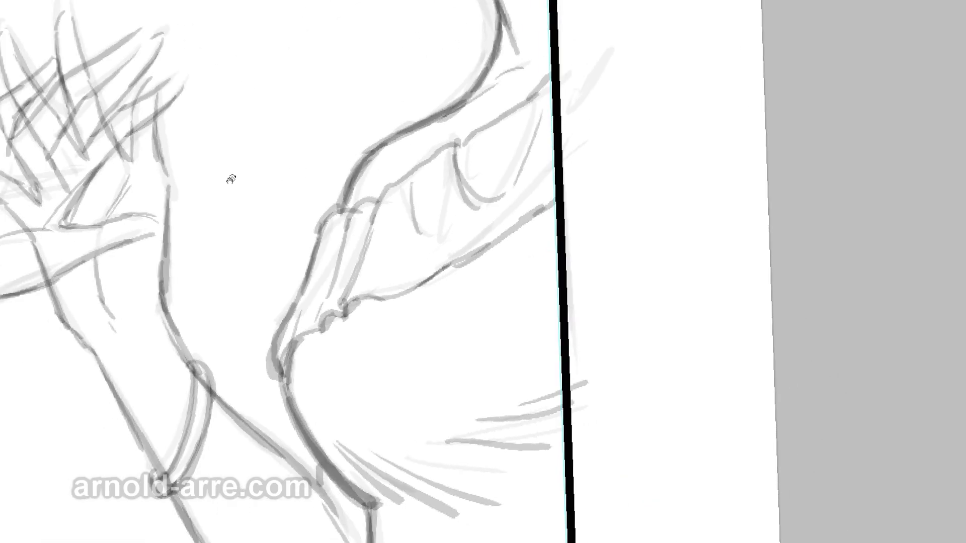
{"action": "left_click", "coordinate": [250, 235], "text": "alt"}
{"action": "left_click", "coordinate": [306, 220], "text": "alt"}
{"action": "left_click_drag", "start_coordinate": [361, 240], "coordinate": [487, 254]}
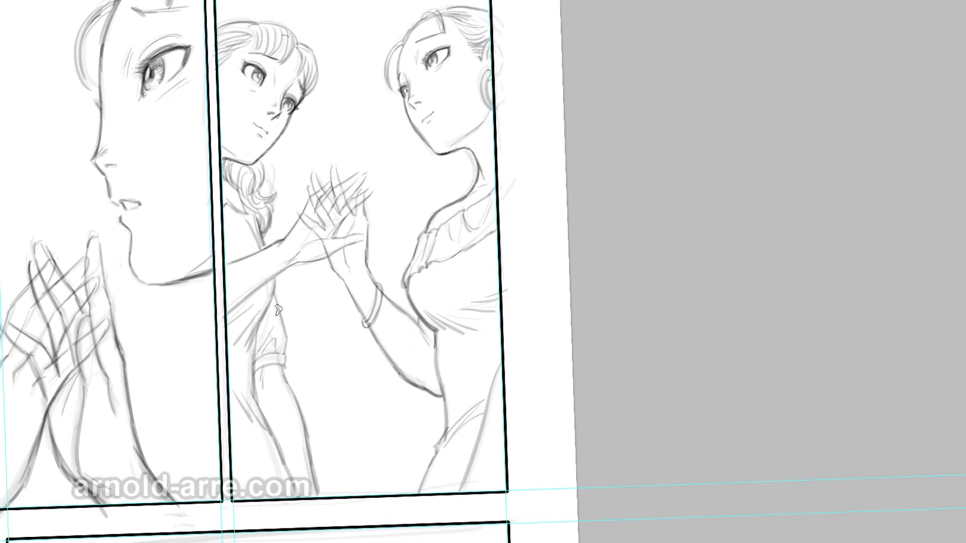
{"action": "left_click_drag", "start_coordinate": [404, 269], "coordinate": [540, 354]}
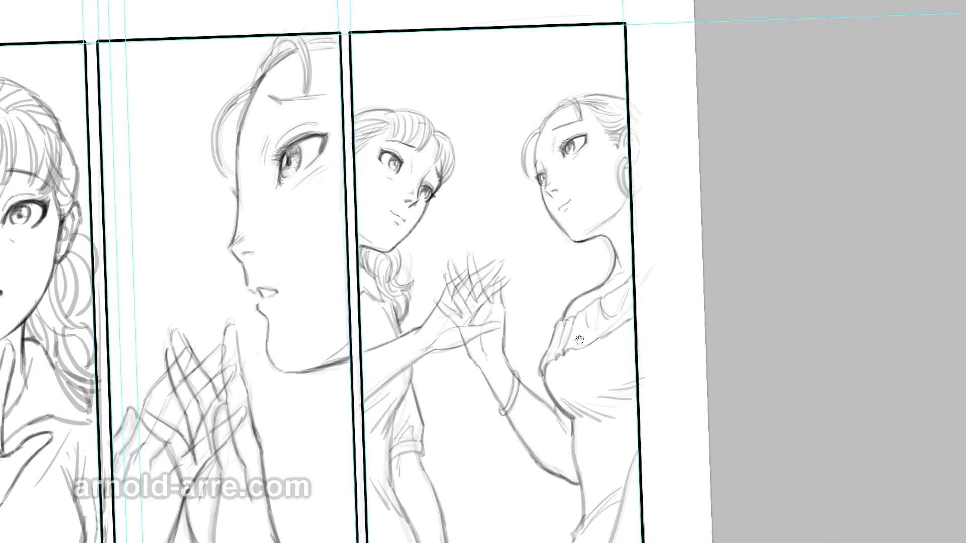
{"action": "key", "text": "Escape"}
{"action": "left_click_drag", "start_coordinate": [395, 194], "coordinate": [574, 213]}
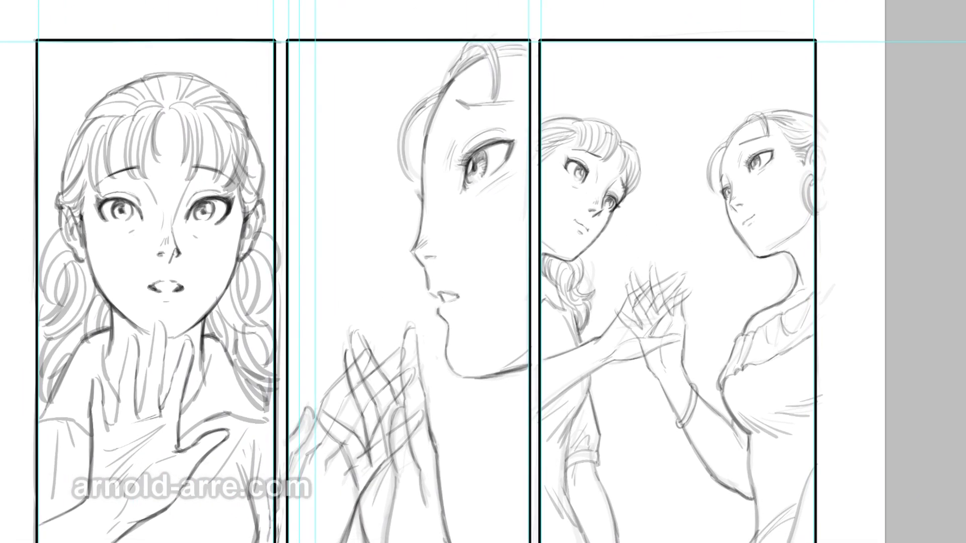